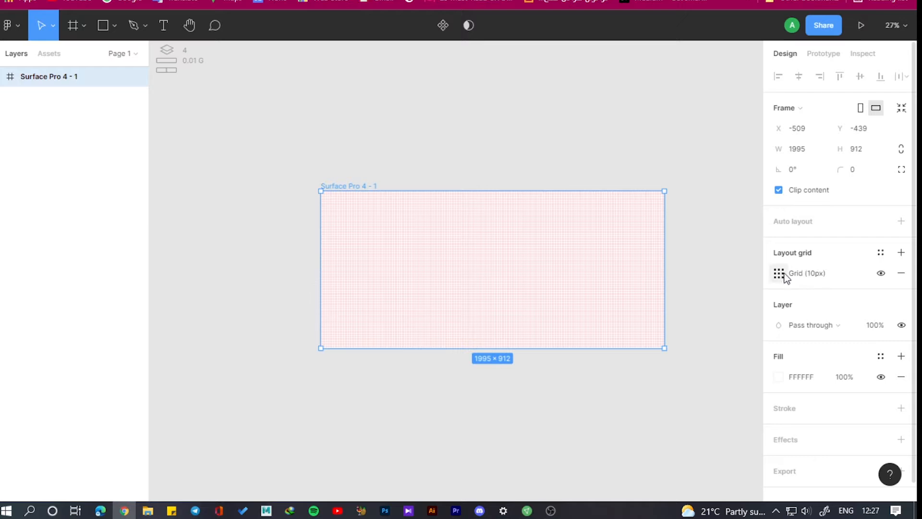
# Change the Surface Pro 4 frame's layout grid to columns with a margin of 64.
pyautogui.click(782, 273)
pyautogui.click(645, 277)
pyautogui.click(649, 289)
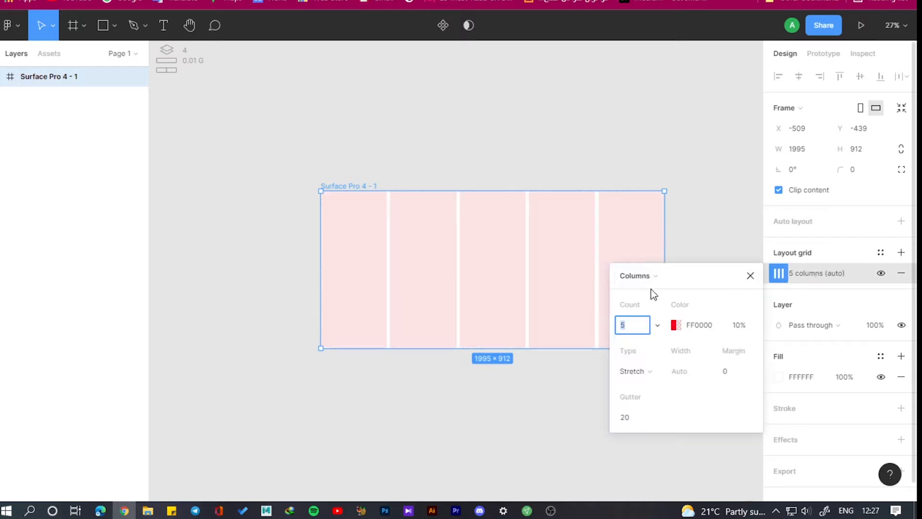
pyautogui.click(743, 373)
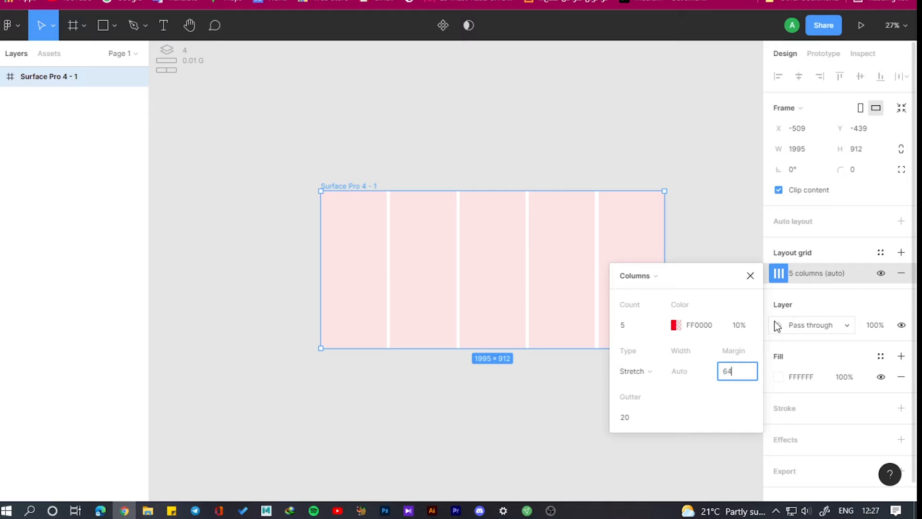
pyautogui.press('Return')
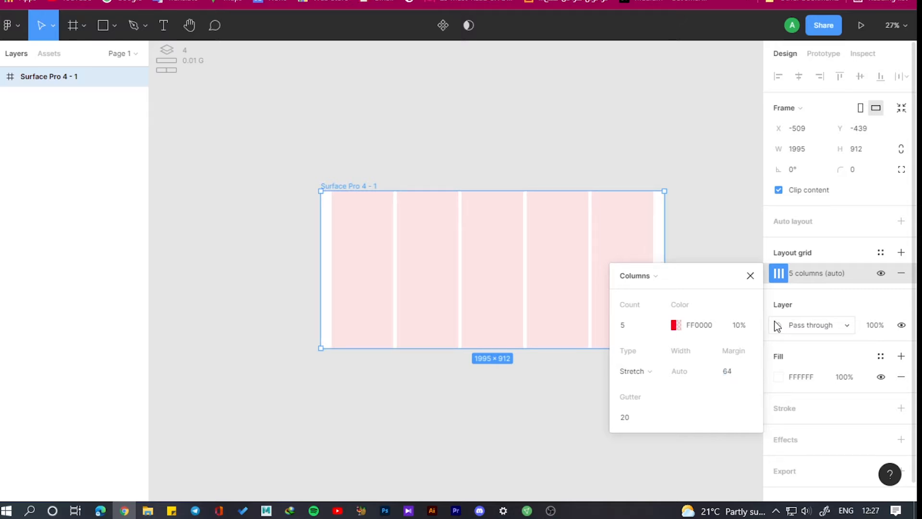
# Set the column grid to a count of 6 with a gutter of 32.
pyautogui.click(656, 326)
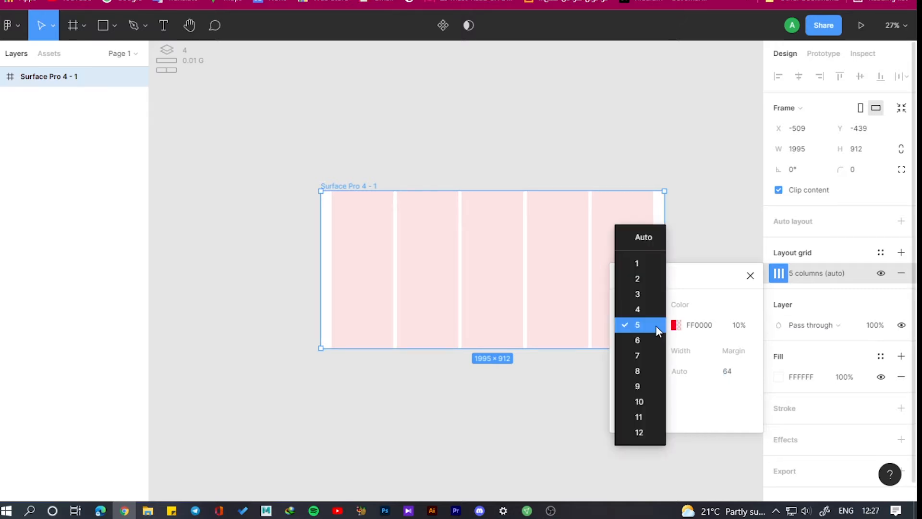
pyautogui.click(644, 341)
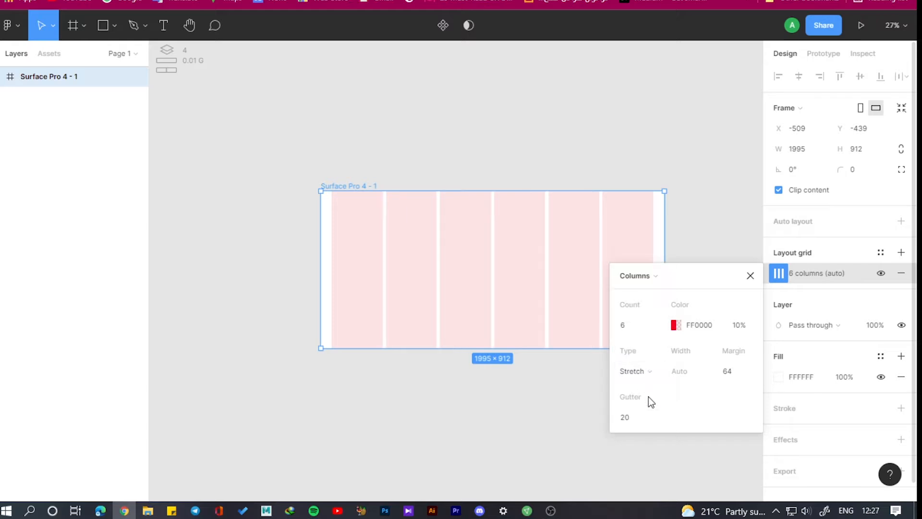
pyautogui.click(633, 418)
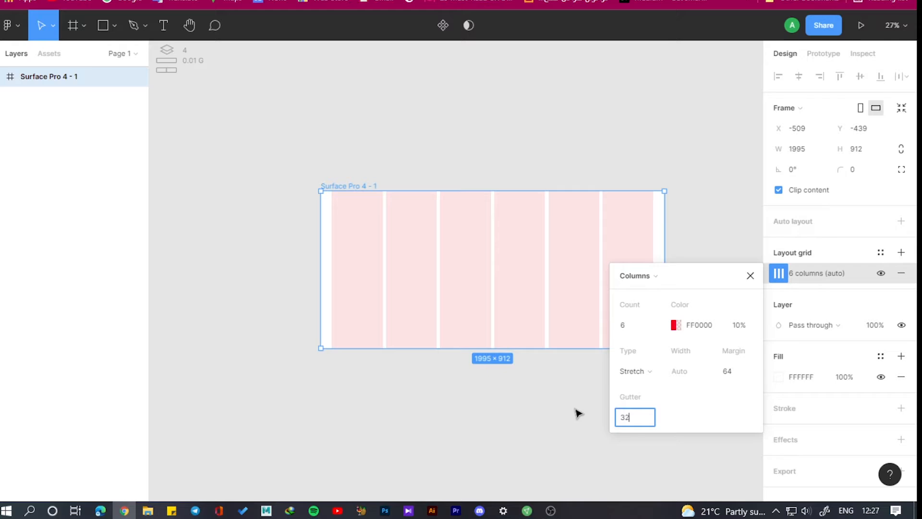
pyautogui.press('Return')
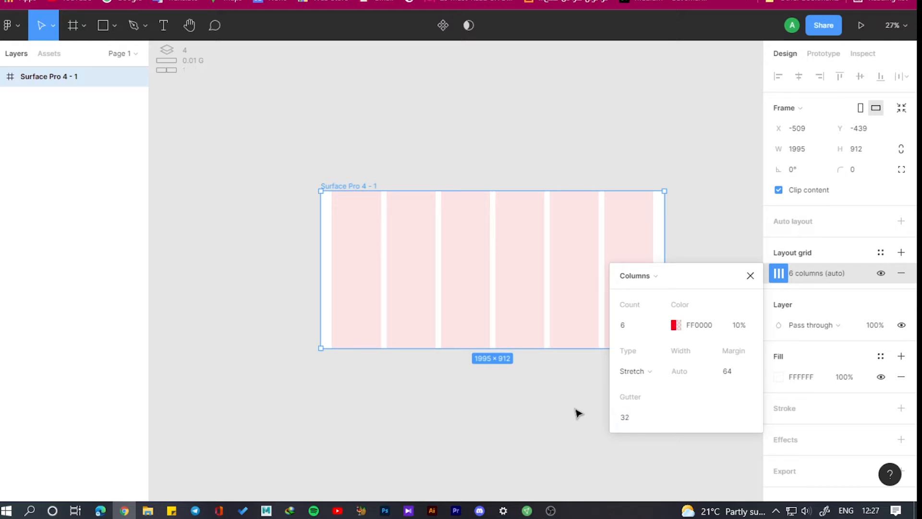
pyautogui.click(750, 276)
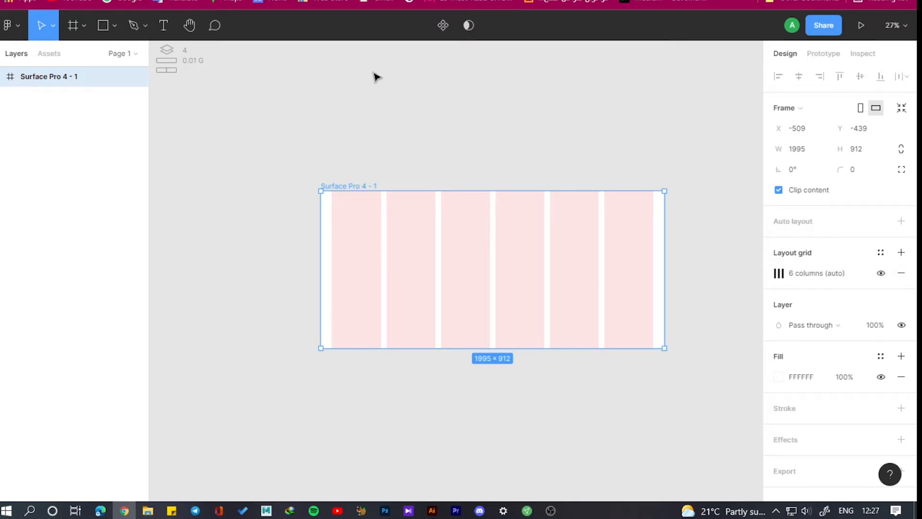
# Draw a rectangle about 601 × 190 across the first two columns and duplicate it across each of the other two column pairs.
pyautogui.click(102, 26)
pyautogui.moveTo(332, 221); pyautogui.dragTo(435, 253)
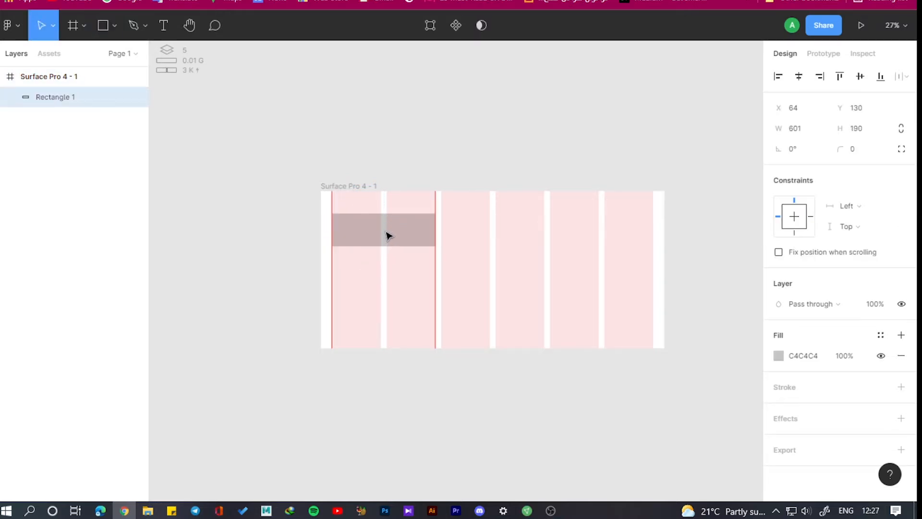
pyautogui.keyDown('alt'); pyautogui.moveTo(370, 235); pyautogui.dragTo(575, 229); pyautogui.keyUp('alt')
pyautogui.click(698, 195)
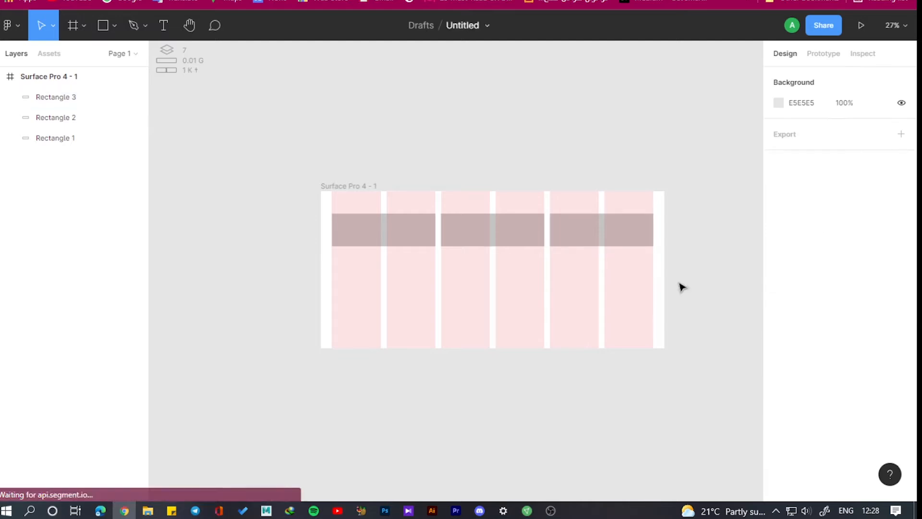
# Try resizing the frame from its right edge to test how the three rectangles respond.
pyautogui.scroll(-1, 715, 293)
pyautogui.scroll(2, 670, 273)
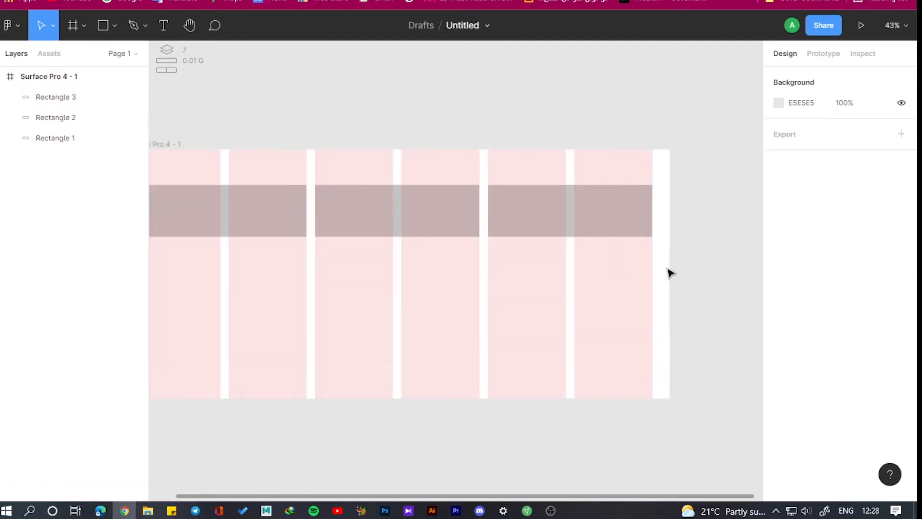
pyautogui.scroll(-1, 676, 269)
pyautogui.click(225, 163)
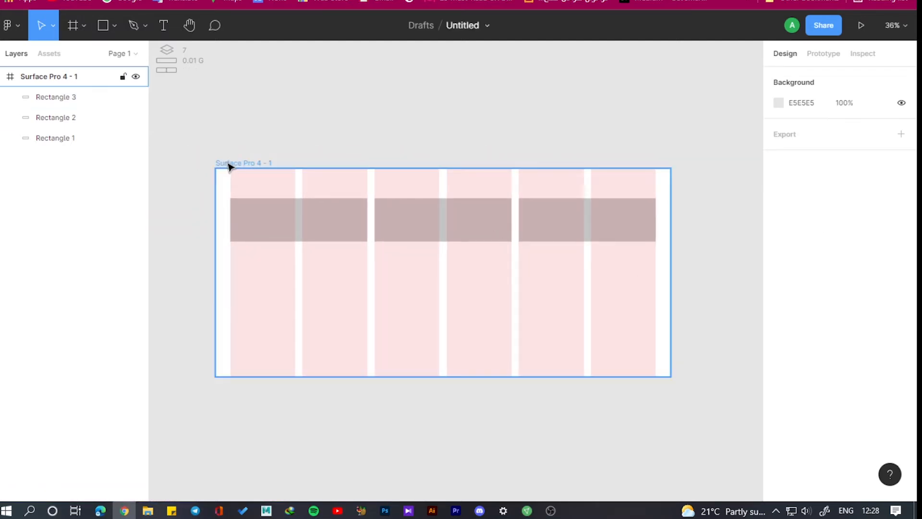
pyautogui.moveTo(674, 281); pyautogui.dragTo(647, 272)
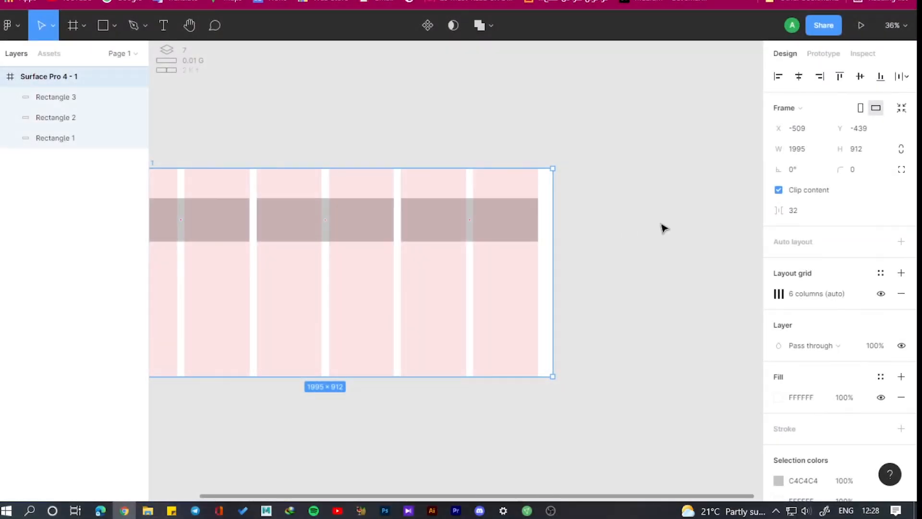
# Set the horizontal constraint of all three rectangles to Left and right.
pyautogui.scroll(-3, 660, 228)
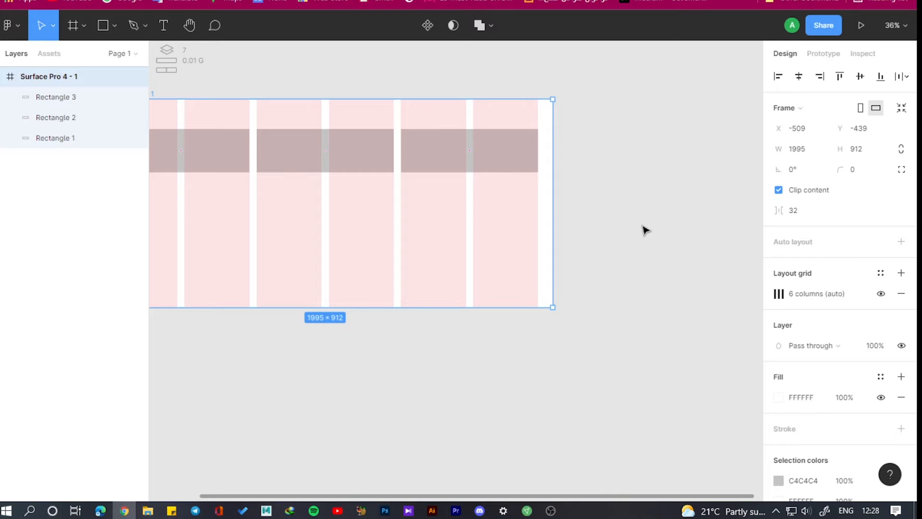
pyautogui.scroll(-1, 642, 227)
pyautogui.scroll(-4, 642, 226)
pyautogui.scroll(1, 427, 125)
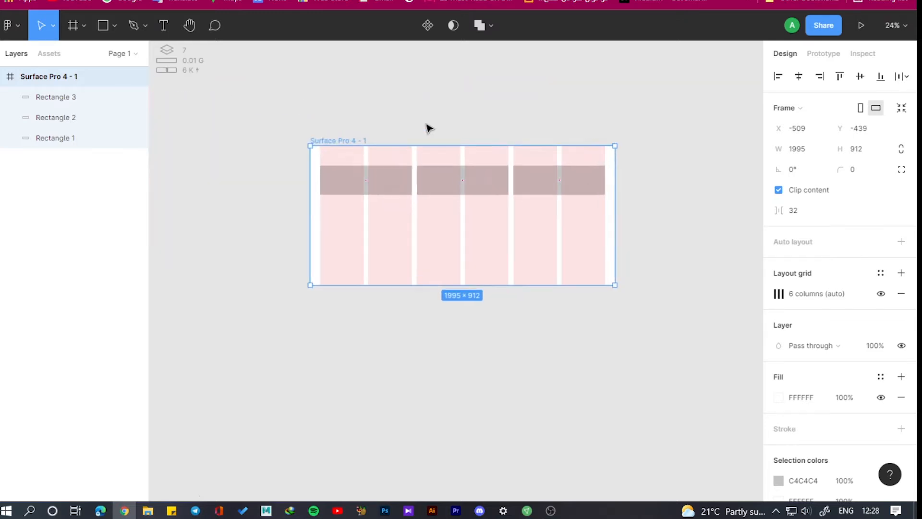
pyautogui.scroll(1, 426, 126)
pyautogui.click(392, 177)
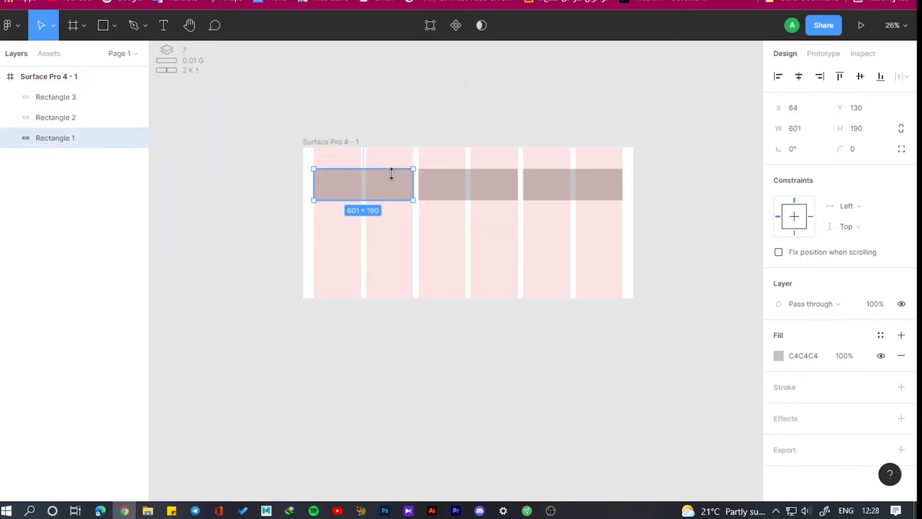
pyautogui.keyDown('shift'); pyautogui.click(486, 176); pyautogui.keyUp('shift')
pyautogui.keyDown('shift'); pyautogui.click(569, 179); pyautogui.keyUp('shift')
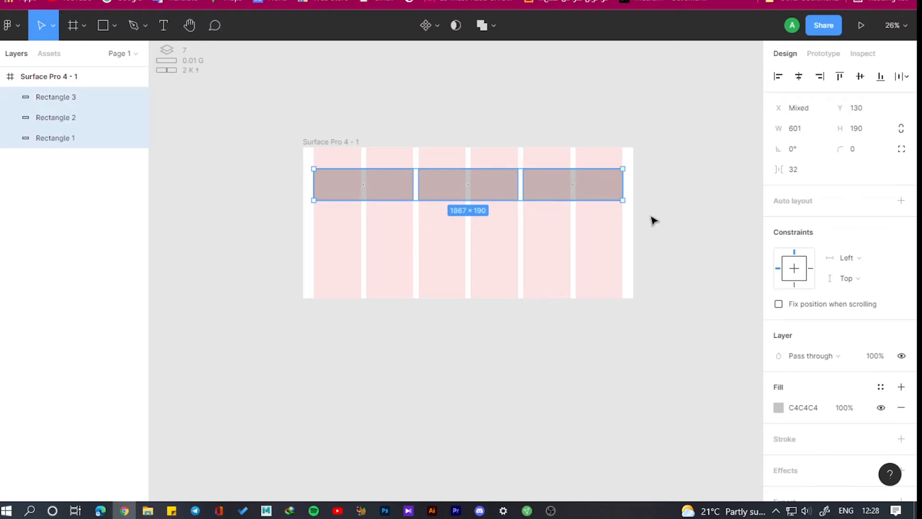
pyautogui.click(870, 254)
pyautogui.click(879, 286)
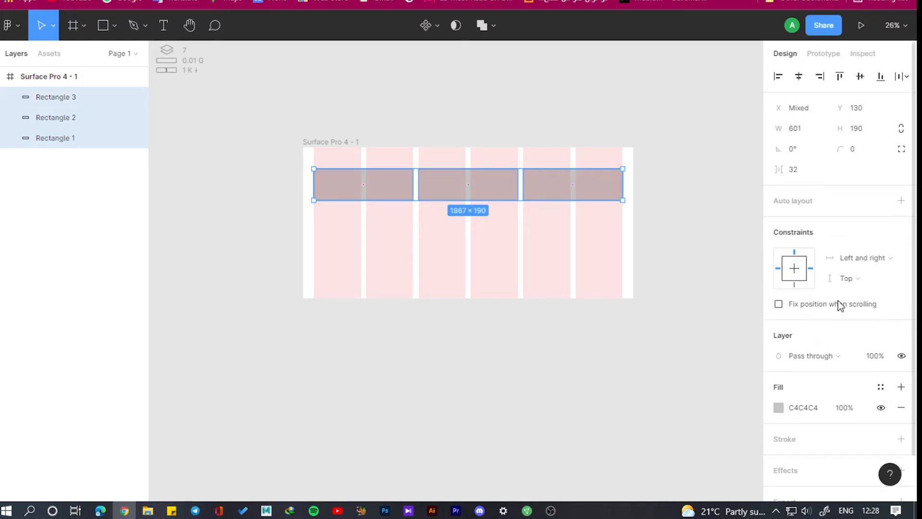
pyautogui.click(281, 147)
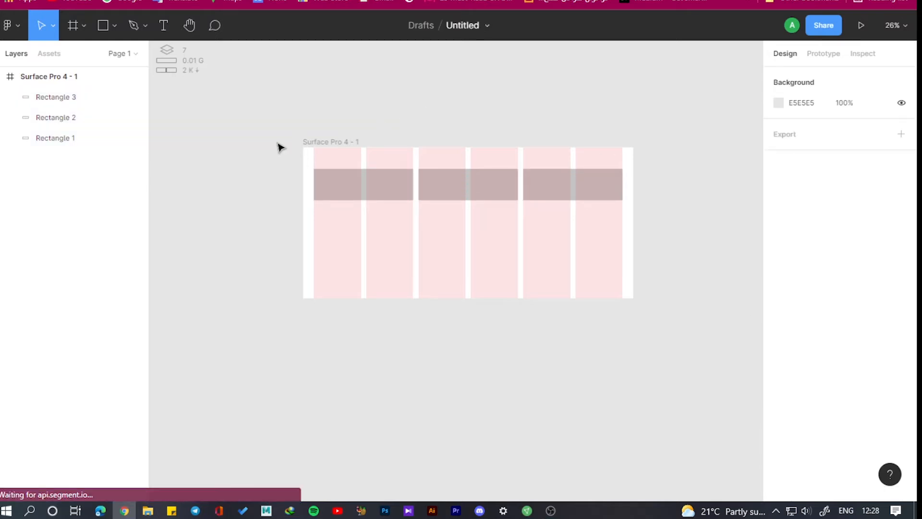
# Widen the frame from its right edge to test how the constrained rectangles respond.
pyautogui.click(317, 141)
pyautogui.moveTo(632, 222); pyautogui.dragTo(649, 245)
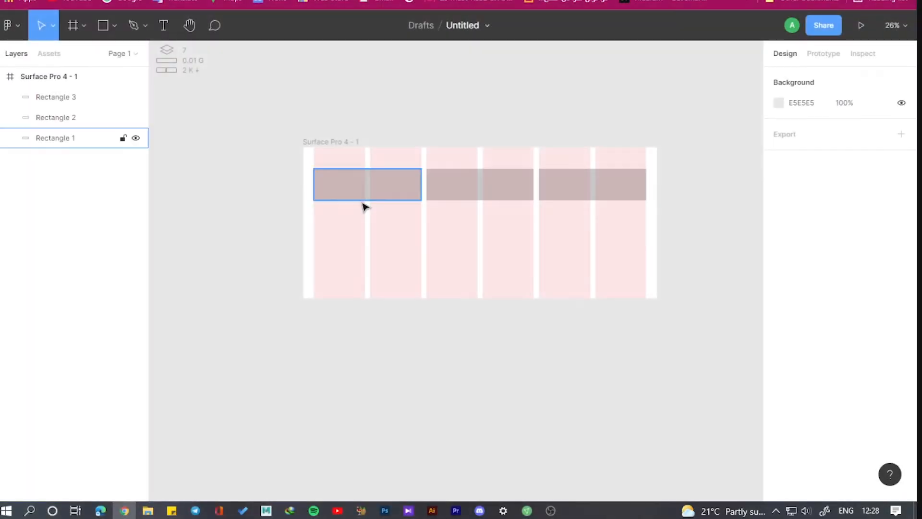
pyautogui.click(176, 89)
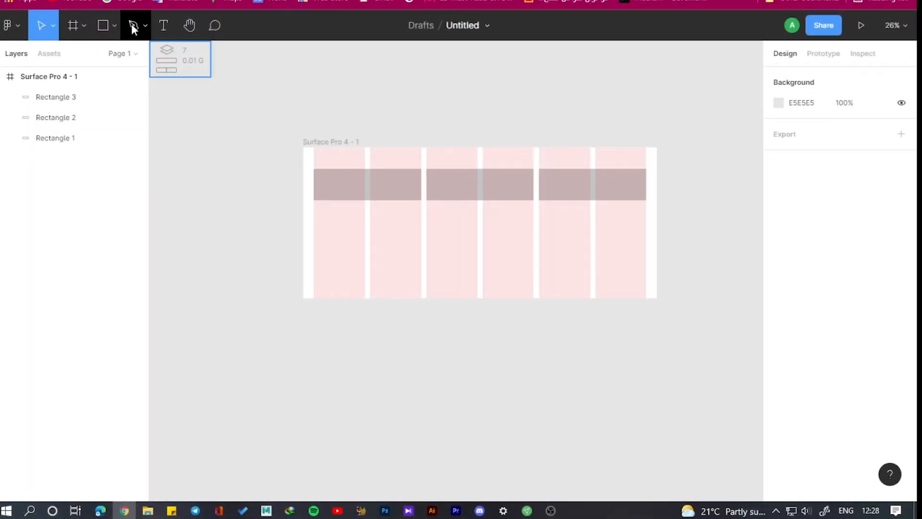
# Draw a text box about 561 × 121 inside the first rectangle.
pyautogui.click(166, 24)
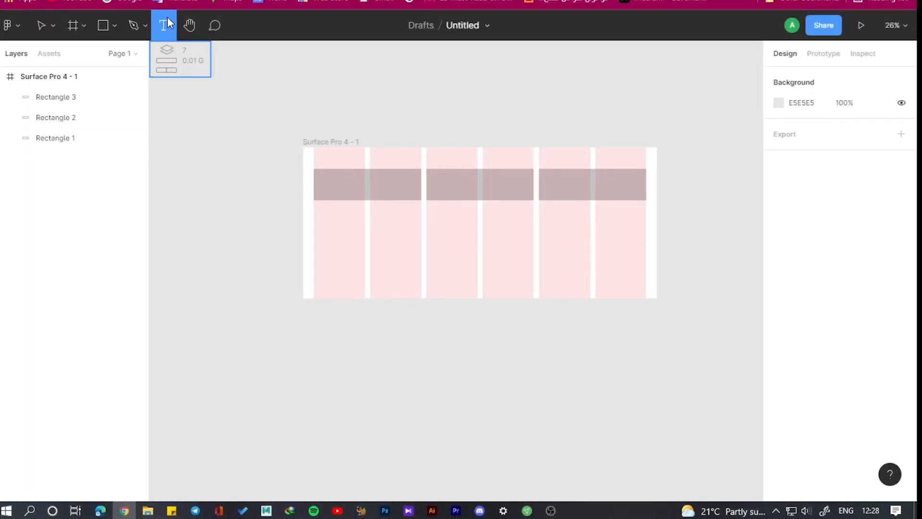
pyautogui.scroll(3, 314, 162)
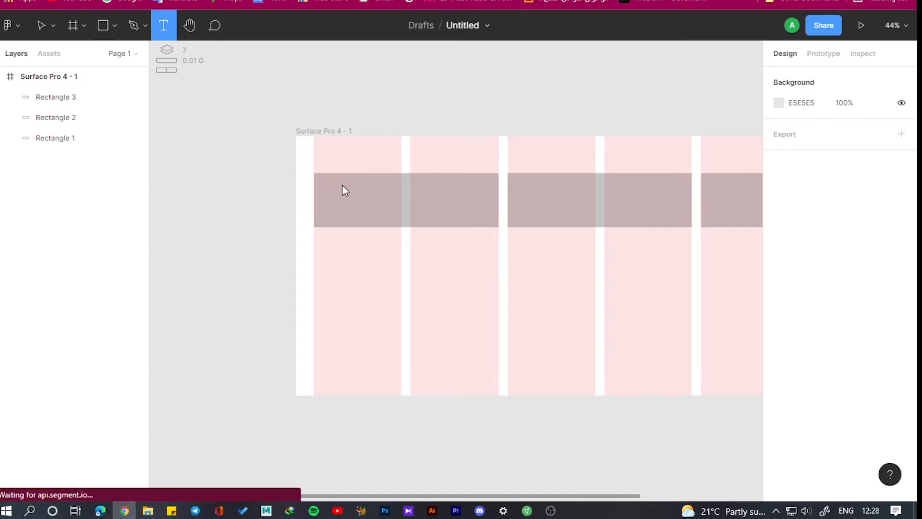
pyautogui.moveTo(327, 181); pyautogui.dragTo(487, 217)
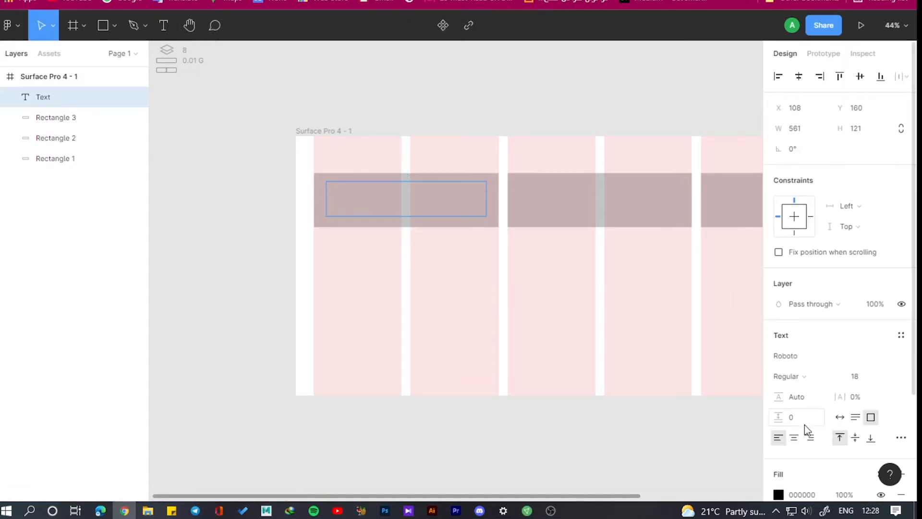
pyautogui.scroll(-3, 824, 366)
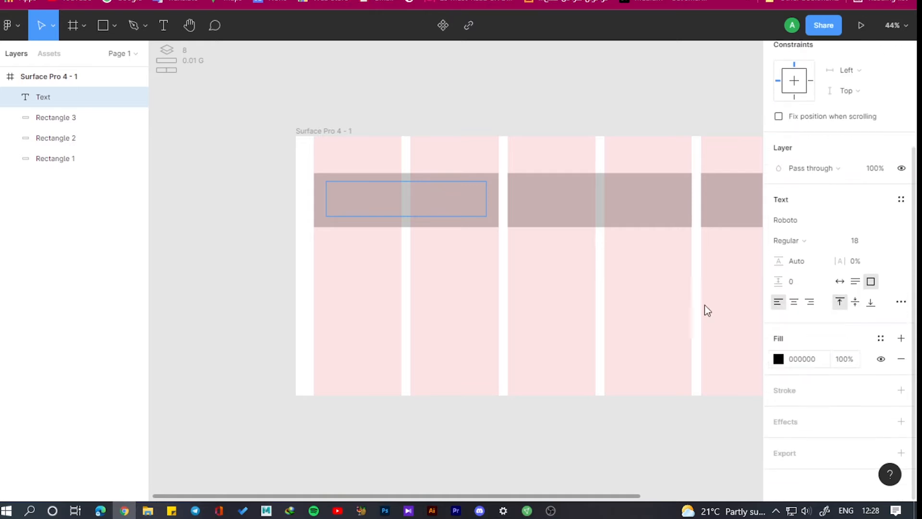
# Fill the text box with 5 sentences of placeholder text using the Lorem ipsum plugin.
pyautogui.rightClick(350, 196)
pyautogui.moveTo(406, 321)
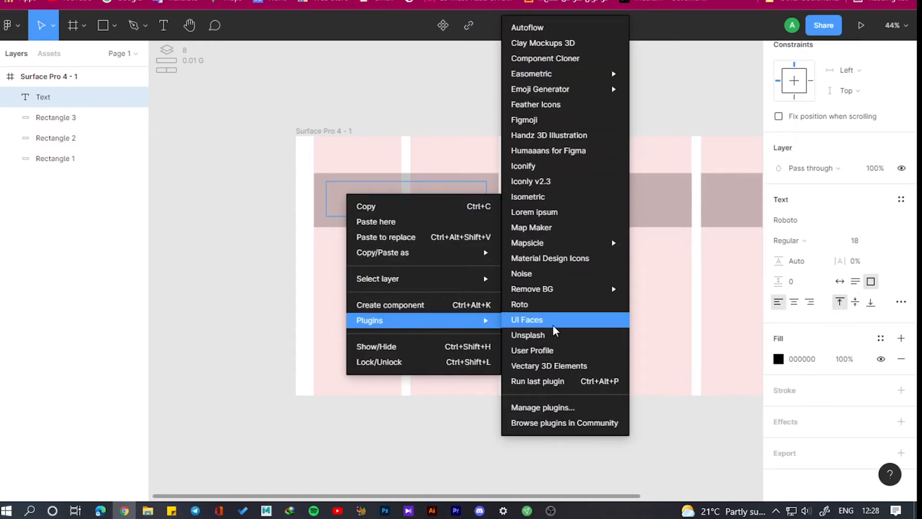
pyautogui.moveTo(549, 288)
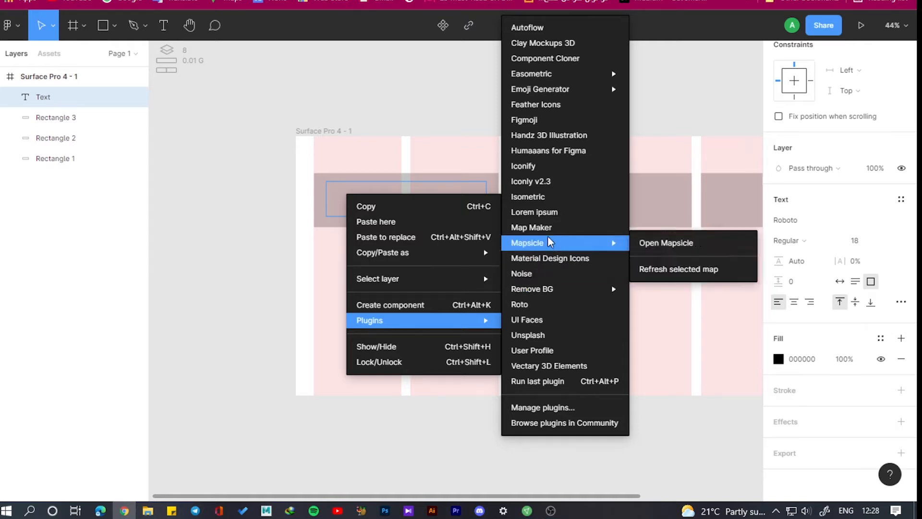
pyautogui.click(555, 220)
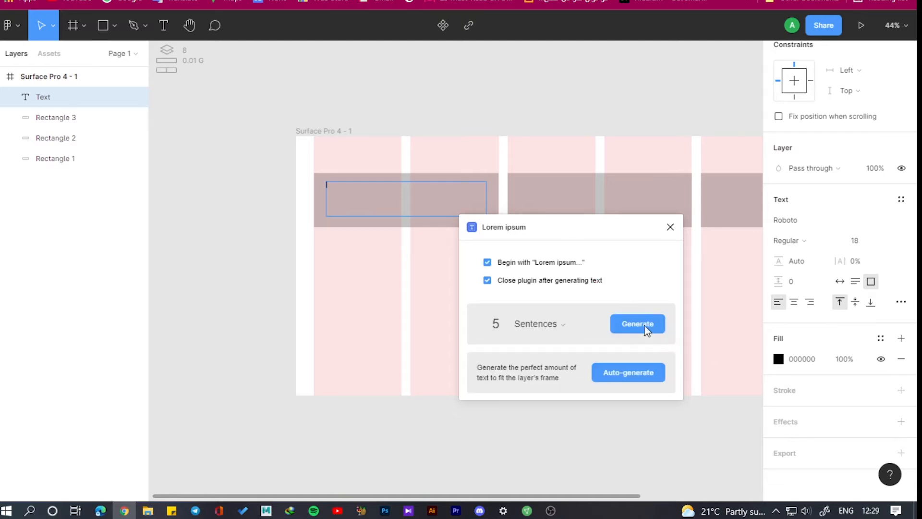
pyautogui.click(638, 324)
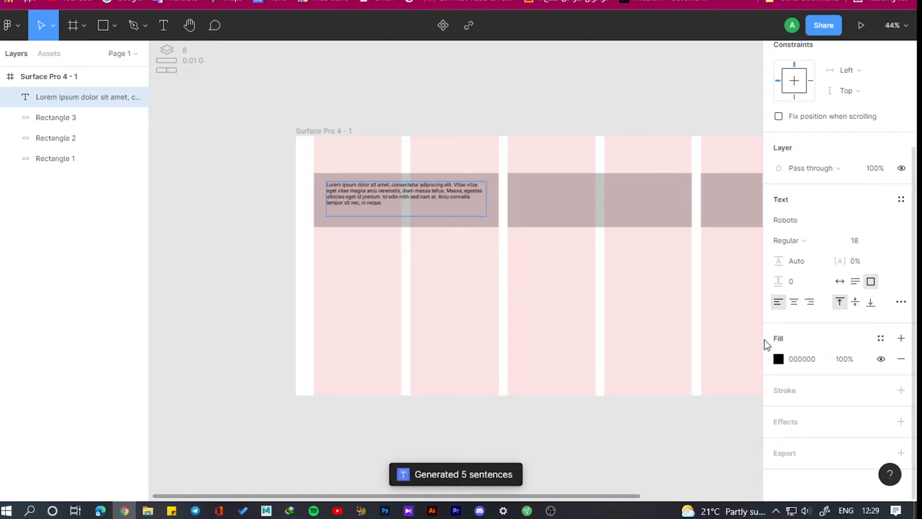
pyautogui.press('Escape')
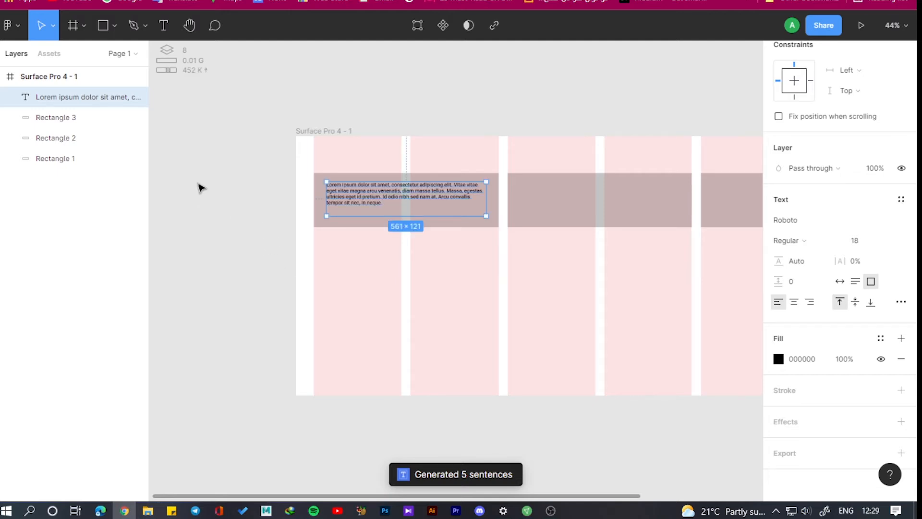
# Set the font size of the whole placeholder text to 24.
pyautogui.doubleClick(372, 206)
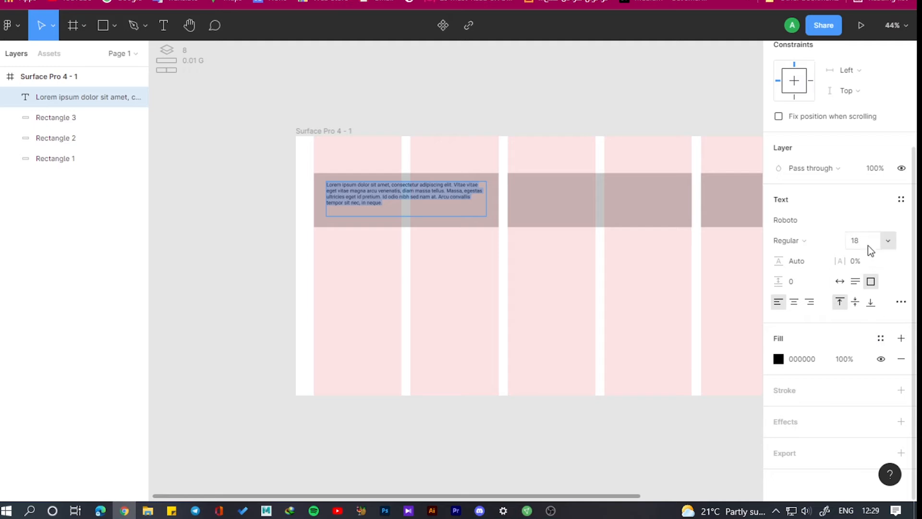
pyautogui.click(889, 242)
pyautogui.click(880, 253)
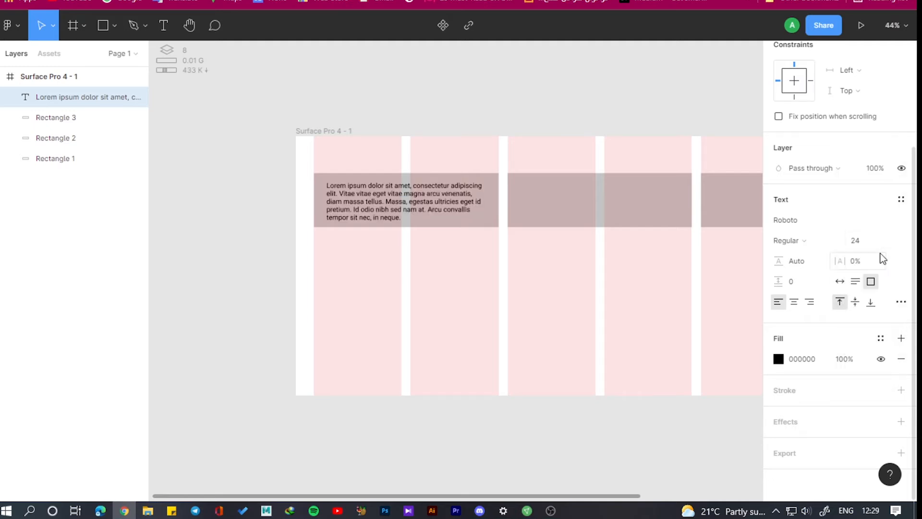
pyautogui.doubleClick(399, 216)
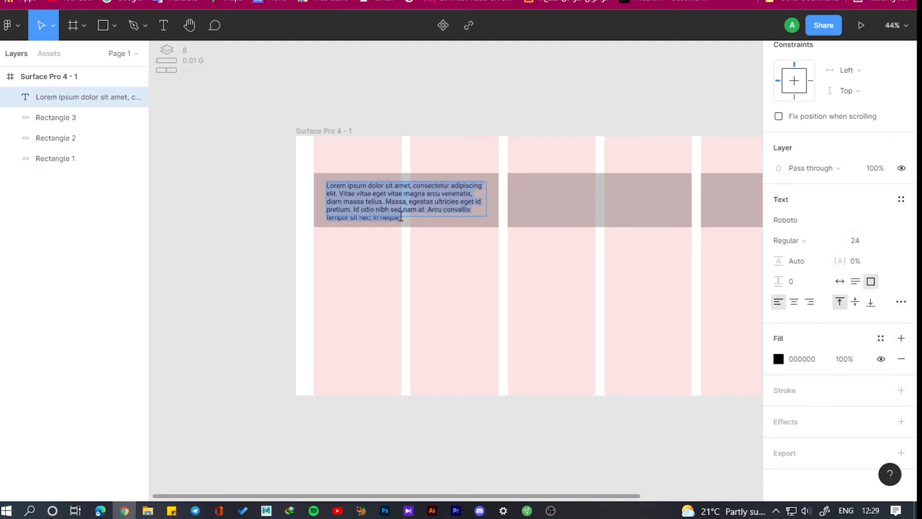
pyautogui.press('Escape')
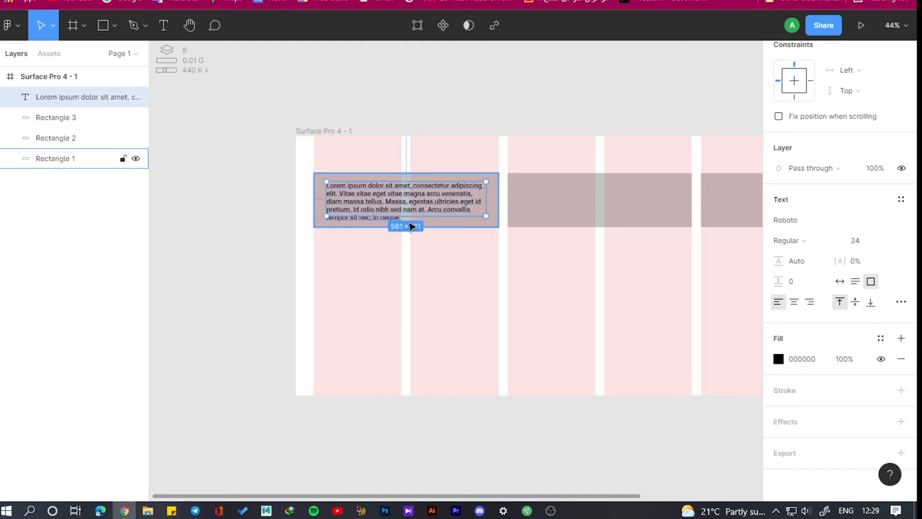
pyautogui.scroll(5, 409, 224)
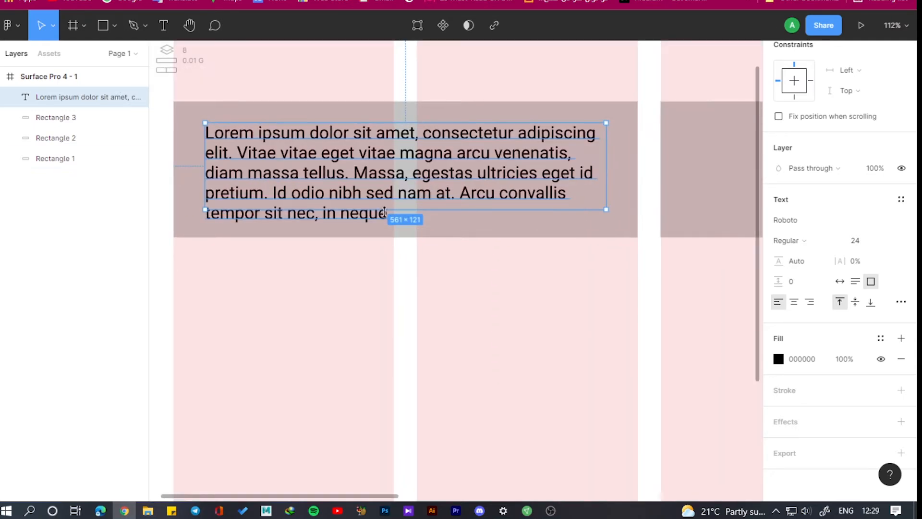
# Enlarge the text box to about 561 × 140 and delete its last sentence, "Arcu convallis tempor sit nec, in neque".
pyautogui.moveTo(384, 211); pyautogui.dragTo(305, 222)
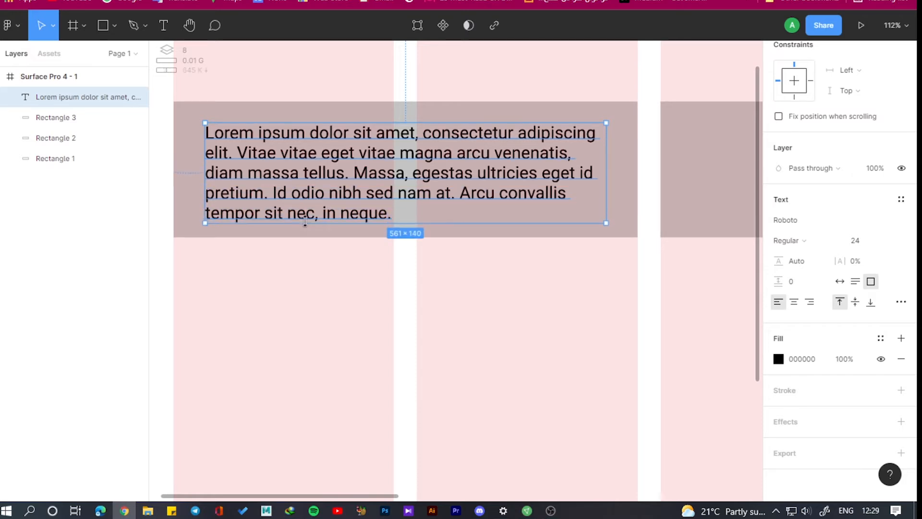
pyautogui.doubleClick(383, 191)
pyautogui.click(387, 211)
pyautogui.moveTo(388, 214); pyautogui.dragTo(457, 188)
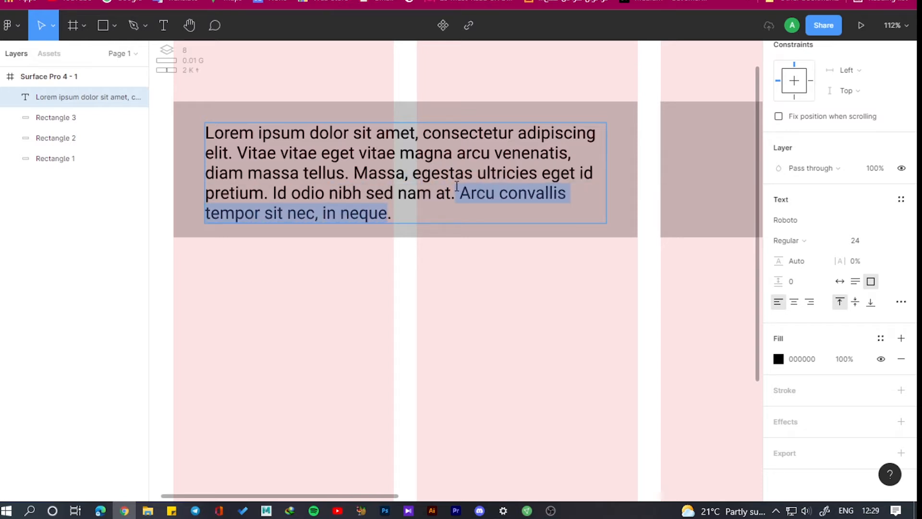
pyautogui.press('BackSpace')
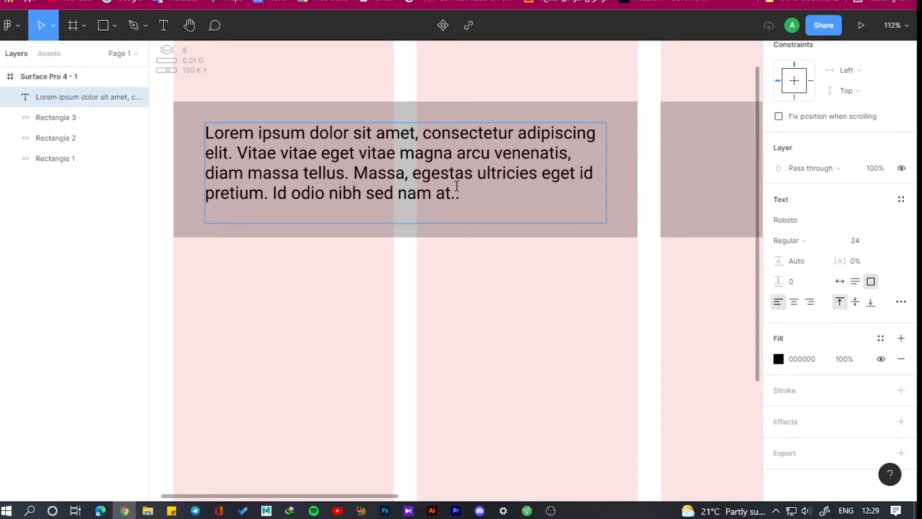
pyautogui.press('Escape')
# Duplicate the placeholder text box into the second and third rectangles at the matching position.
pyautogui.scroll(-5, 504, 224)
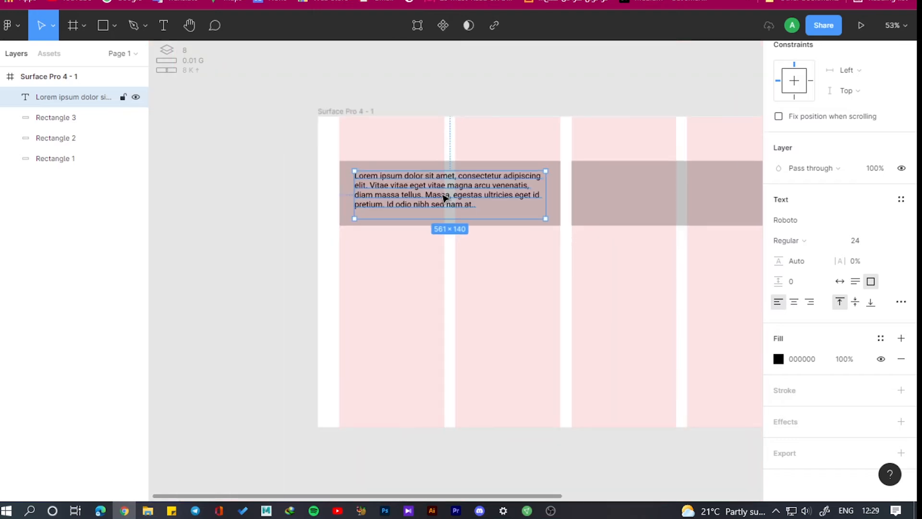
pyautogui.keyDown('alt'); pyautogui.moveTo(393, 186); pyautogui.dragTo(616, 187); pyautogui.keyUp('alt')
pyautogui.scroll(-2, 391, 138)
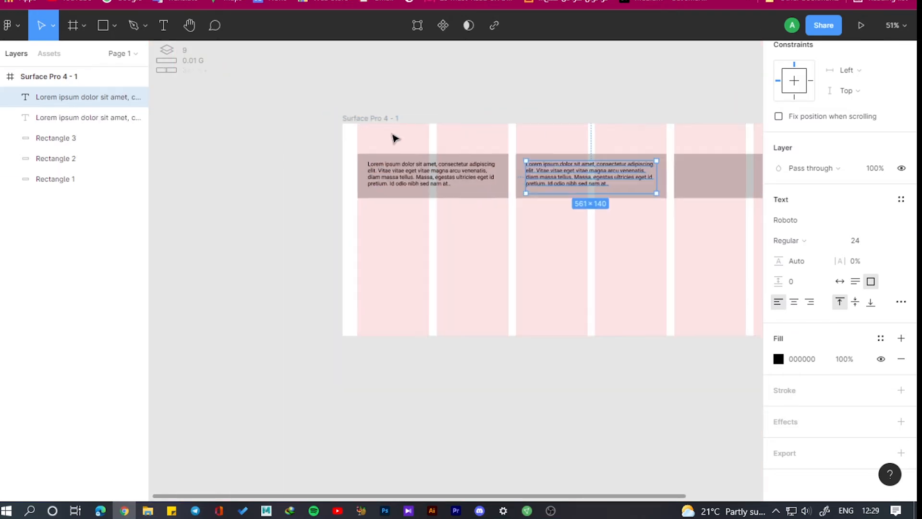
pyautogui.scroll(-3, 534, 219)
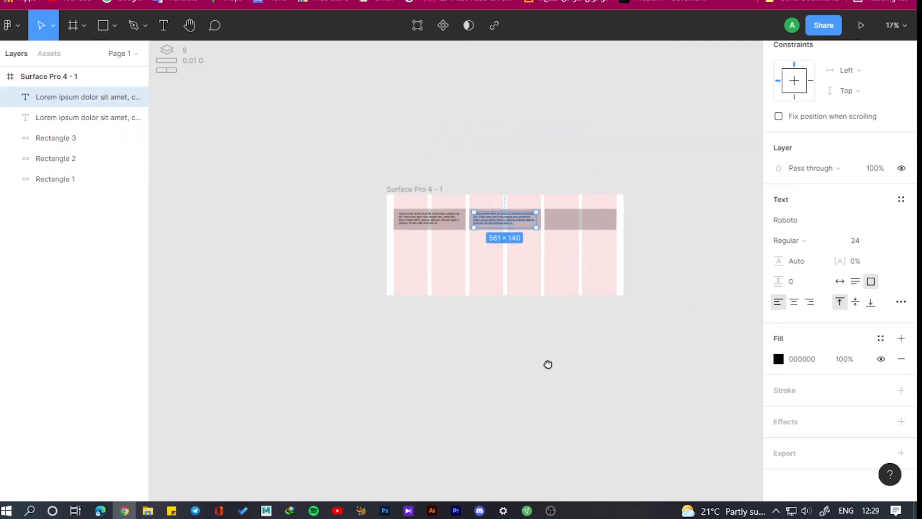
pyautogui.scroll(3, 533, 264)
pyautogui.keyDown('alt'); pyautogui.moveTo(422, 202); pyautogui.dragTo(571, 200); pyautogui.keyUp('alt')
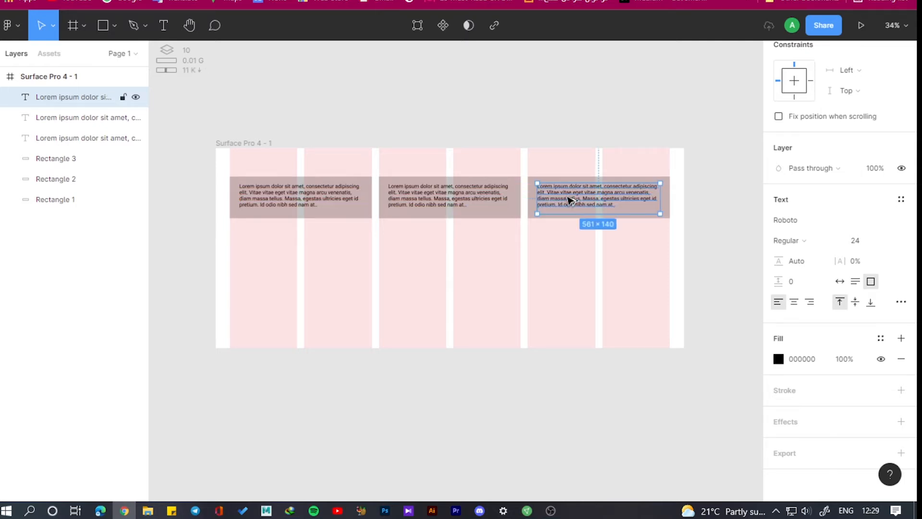
# Centre the first text box vertically within the first rectangle.
pyautogui.click(260, 189)
pyautogui.scroll(3, 253, 189)
pyautogui.keyDown('shift'); pyautogui.click(218, 196); pyautogui.keyUp('shift')
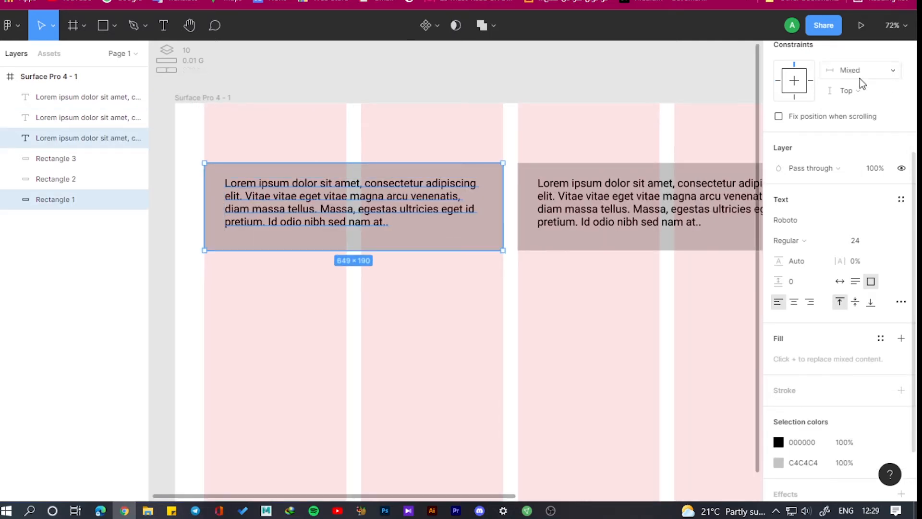
pyautogui.scroll(4, 860, 82)
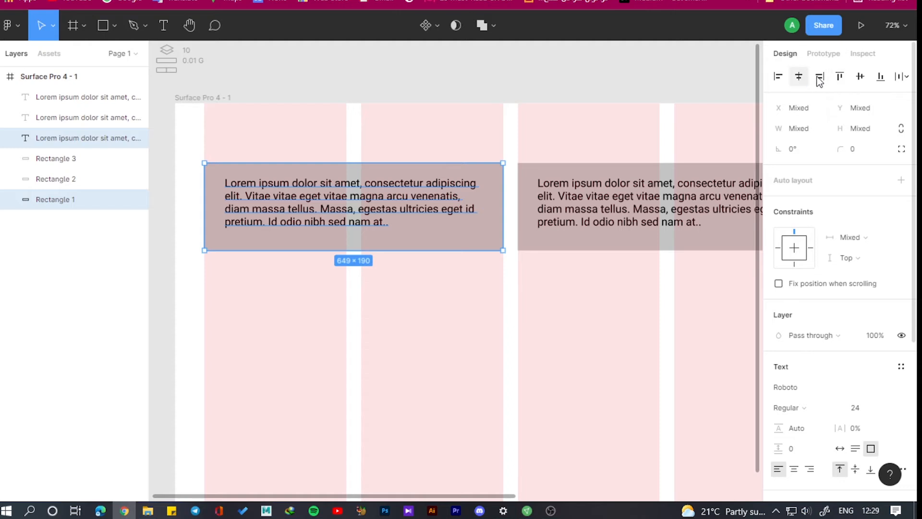
pyautogui.click(860, 76)
# Align the second and third text boxes to the vertical centre of their own rectangles.
pyautogui.click(623, 202)
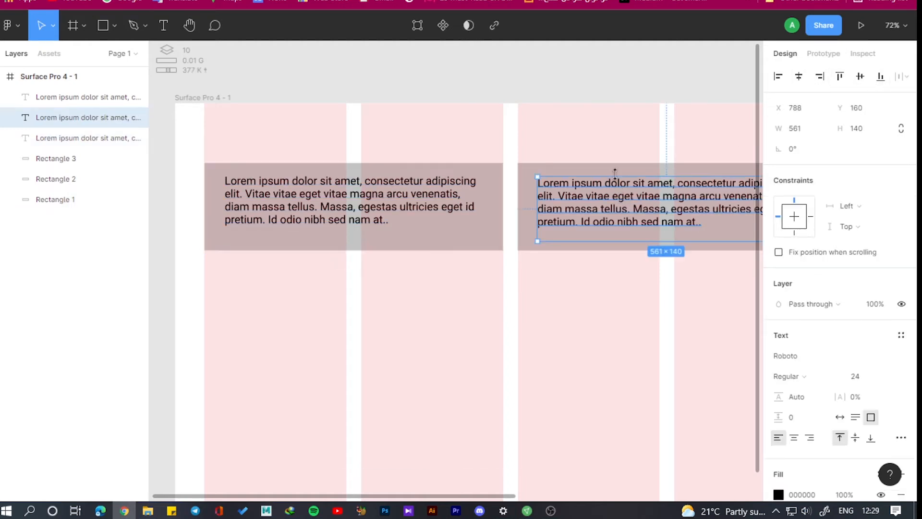
pyautogui.keyDown('shift'); pyautogui.click(614, 173); pyautogui.keyUp('shift')
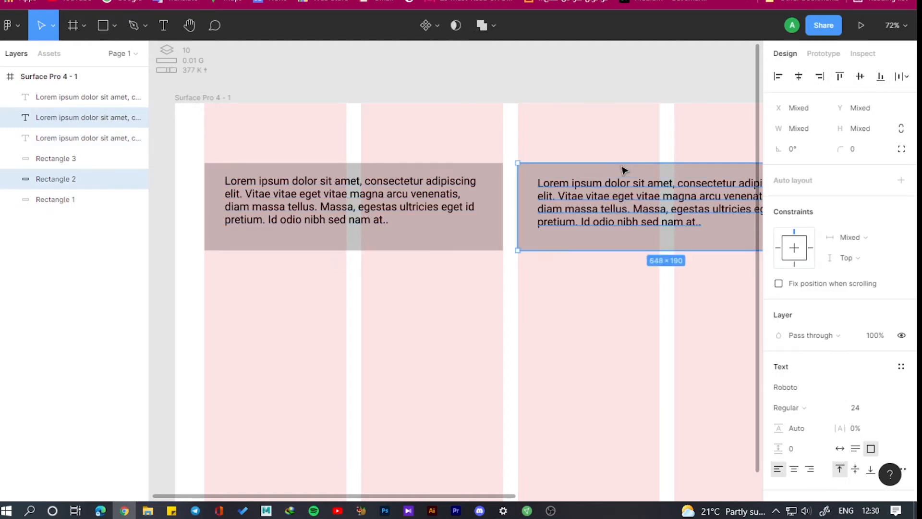
pyautogui.click(840, 76)
pyautogui.scroll(-5, 340, 190)
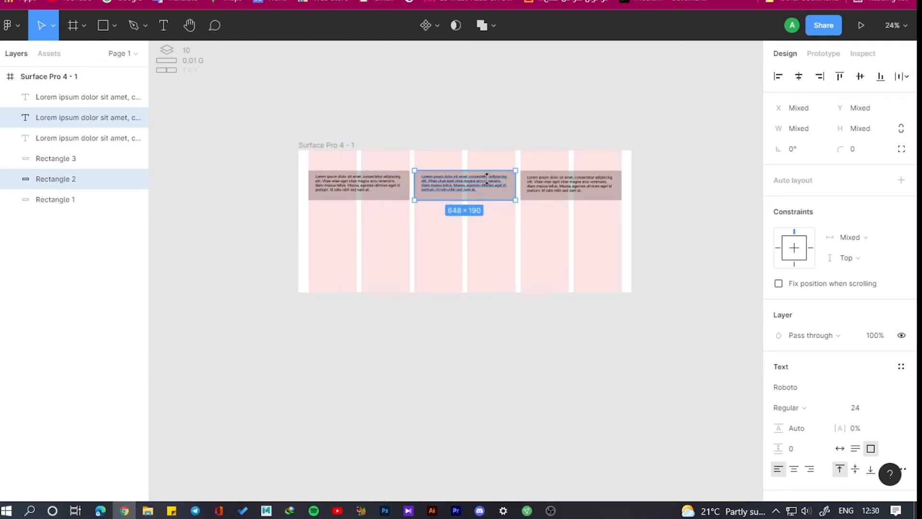
pyautogui.scroll(3, 552, 165)
pyautogui.click(515, 185)
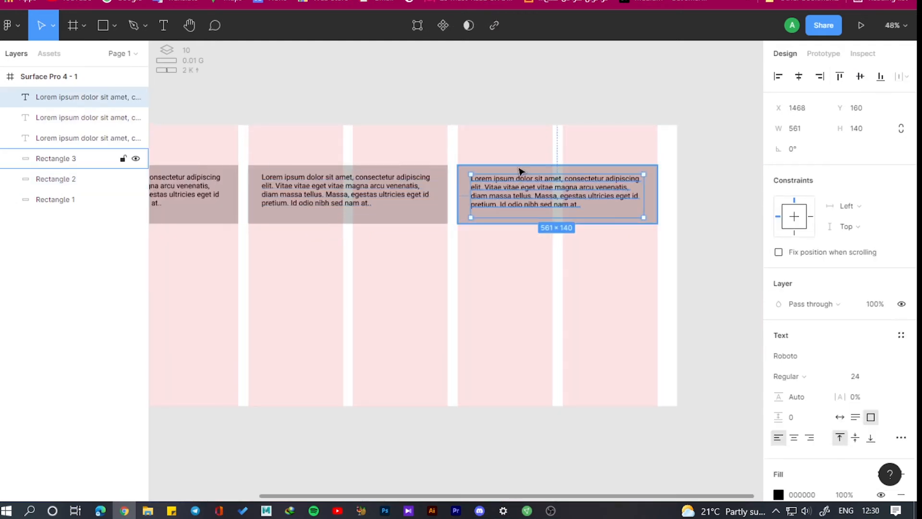
pyautogui.keyDown('shift'); pyautogui.click(520, 172); pyautogui.keyUp('shift')
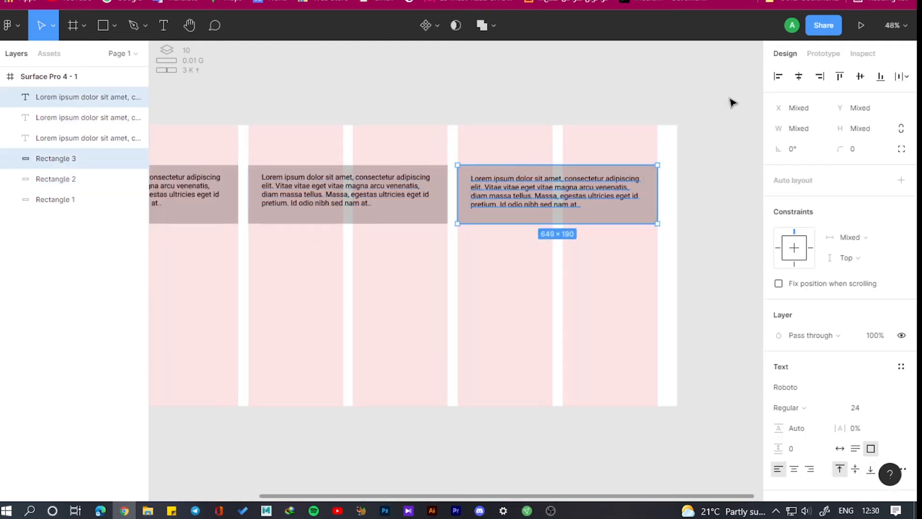
pyautogui.click(879, 78)
pyautogui.click(862, 78)
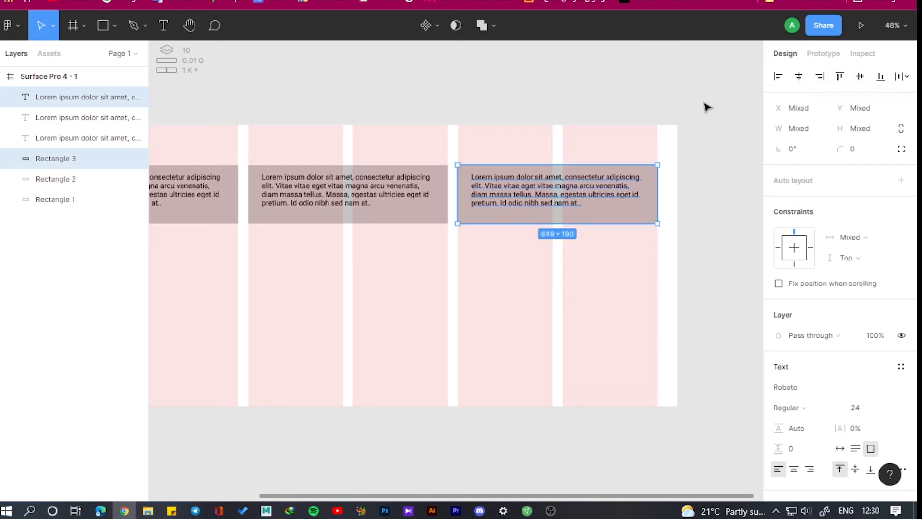
pyautogui.click(704, 105)
# Resize the outer frame from its right edge to test how the text boxes respond, returning it to its original width.
pyautogui.scroll(-3, 693, 105)
pyautogui.click(315, 116)
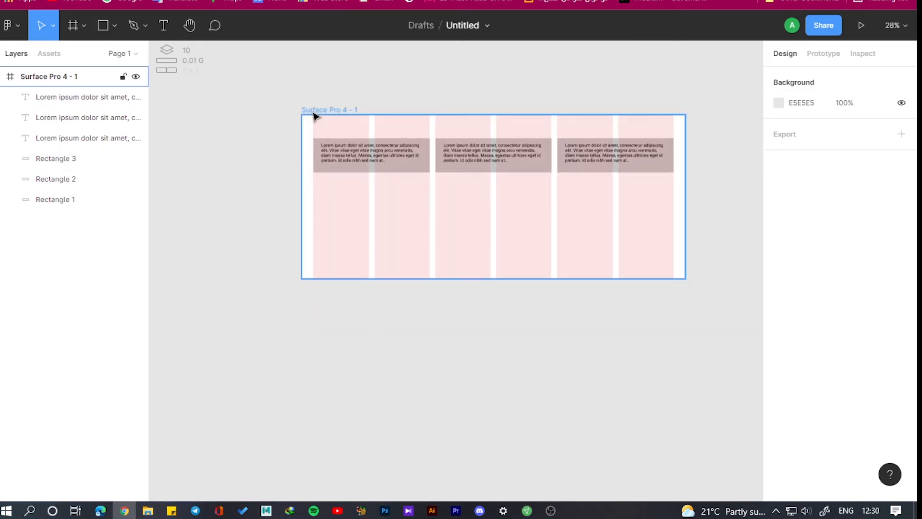
pyautogui.click(315, 115)
pyautogui.moveTo(685, 181)
pyautogui.mouseDown()
pyautogui.moveTo(599, 189)
pyautogui.moveTo(638, 175)
pyautogui.moveTo(675, 171)
pyautogui.moveTo(619, 181)
pyautogui.moveTo(685, 179)
pyautogui.mouseUp()
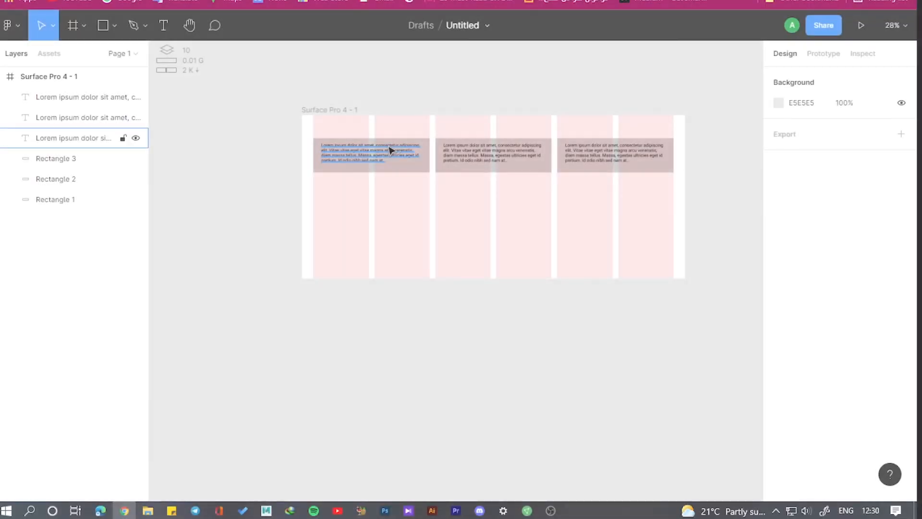
# Set the horizontal constraint of all three text boxes to Left and right.
pyautogui.scroll(2, 345, 153)
pyautogui.click(335, 152)
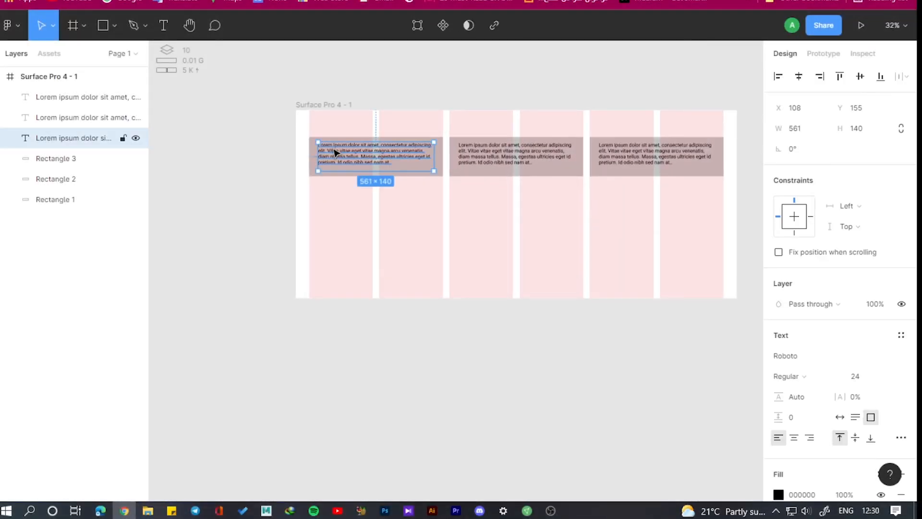
pyautogui.keyDown('shift'); pyautogui.click(510, 159); pyautogui.keyUp('shift')
pyautogui.keyDown('shift'); pyautogui.click(619, 158); pyautogui.keyUp('shift')
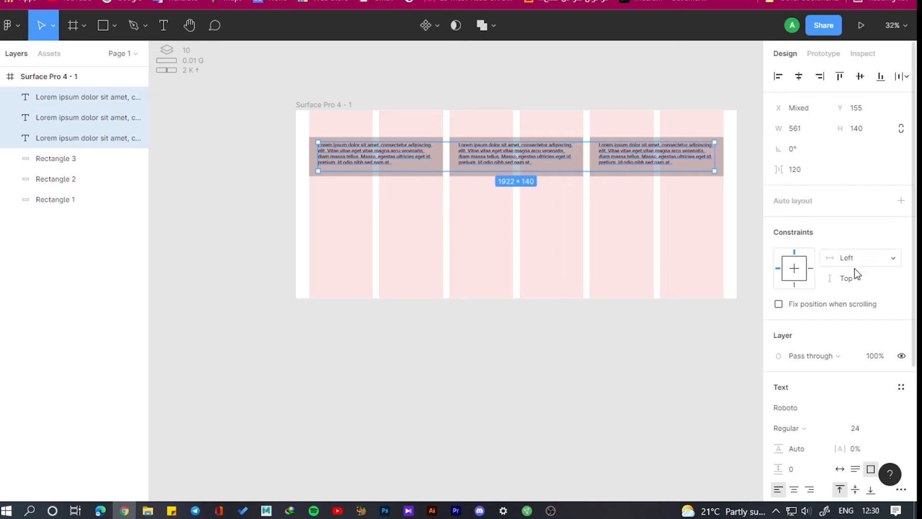
pyautogui.click(893, 259)
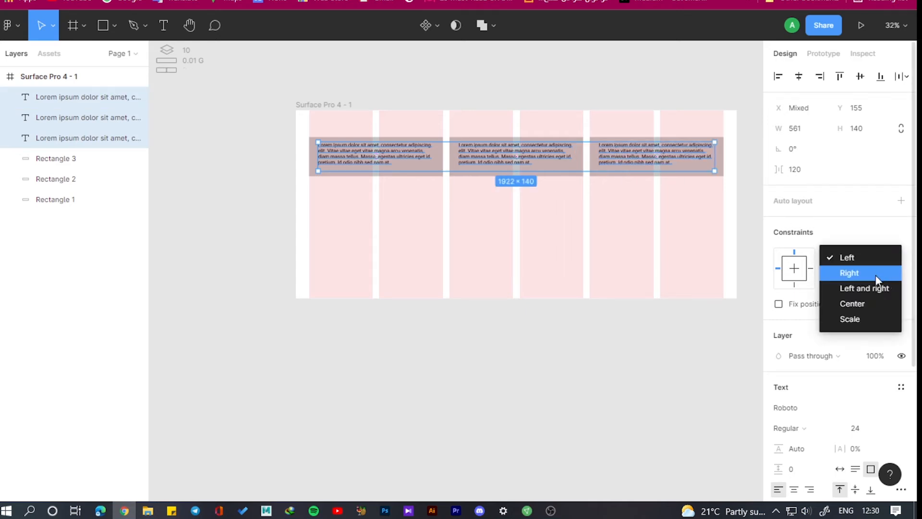
pyautogui.click(869, 289)
pyautogui.click(517, 382)
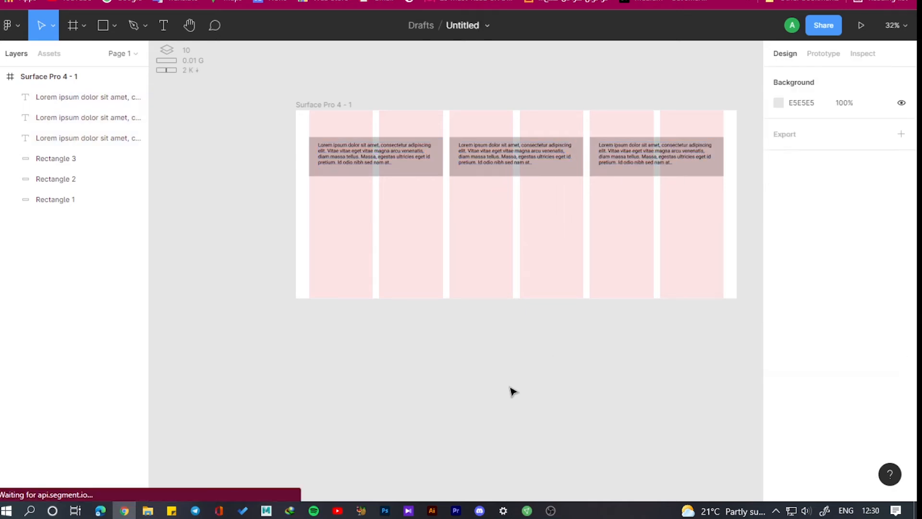
# Narrow the outer frame to about 1937 wide to test the text constraints, and undo the resize.
pyautogui.click(319, 104)
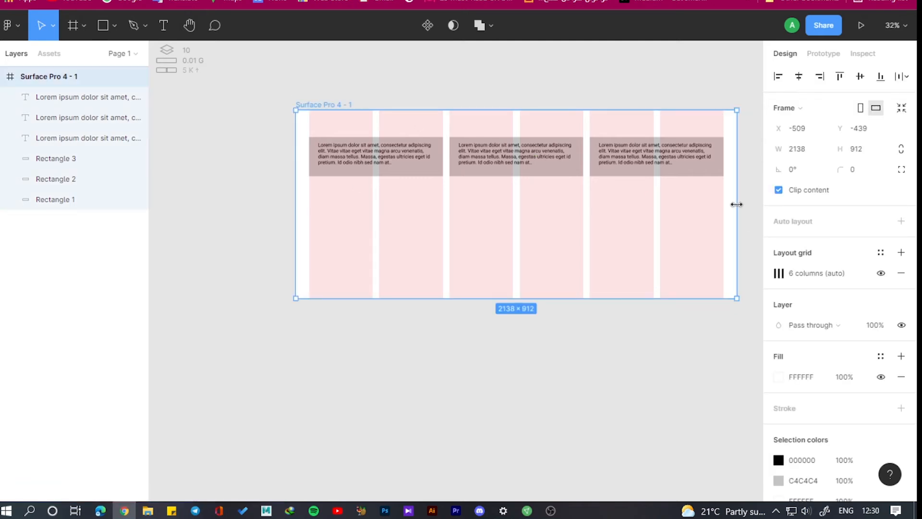
pyautogui.moveTo(736, 204); pyautogui.dragTo(696, 204)
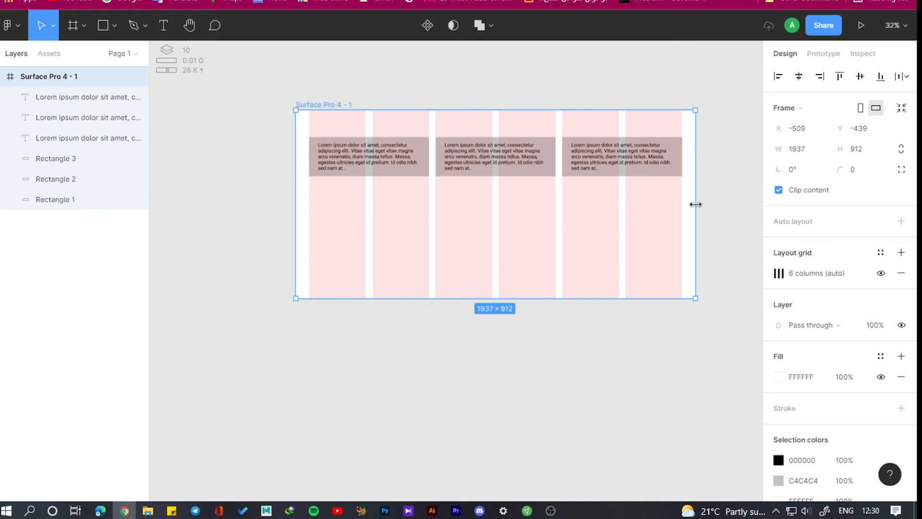
pyautogui.hotkey('ctrl', 'z')
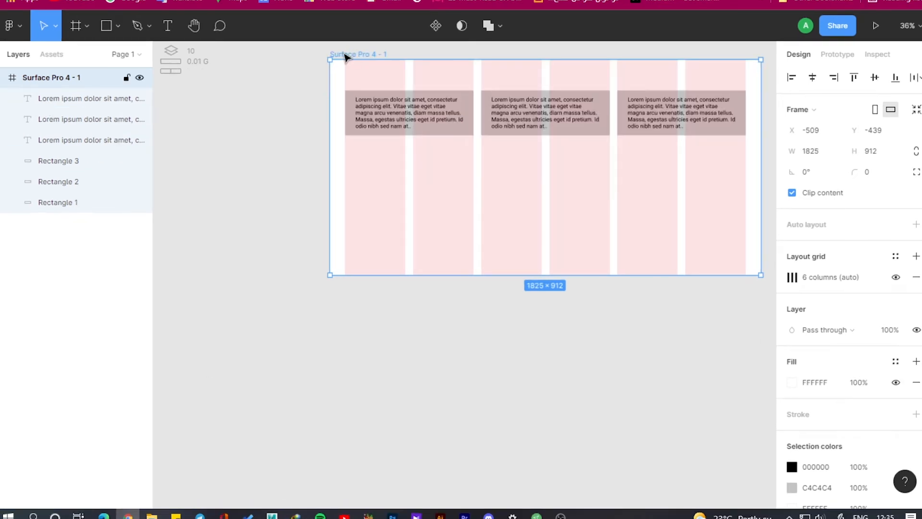
# Move the outer frame to about X -842, Y -307 and test its content by narrowing it and widening it back to 1825.
pyautogui.moveTo(347, 57); pyautogui.dragTo(266, 87)
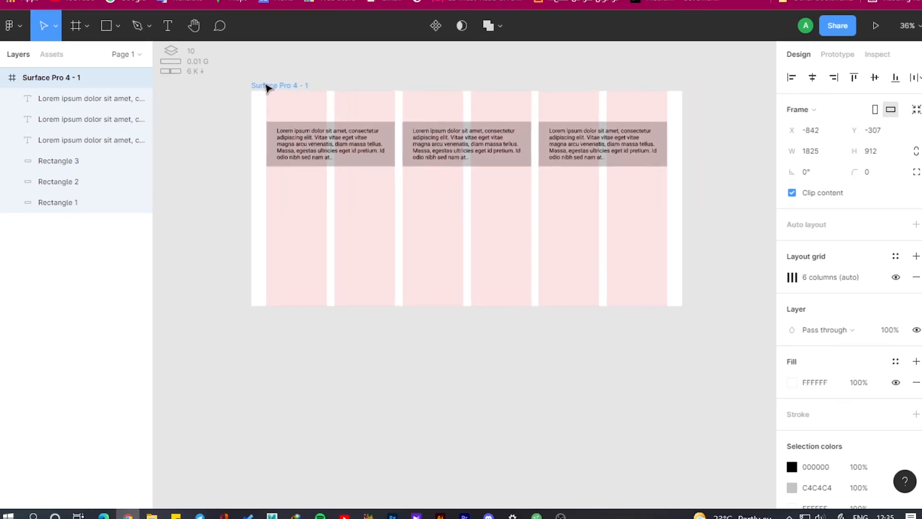
pyautogui.moveTo(681, 196); pyautogui.dragTo(561, 198)
pyautogui.moveTo(609, 196); pyautogui.dragTo(685, 195)
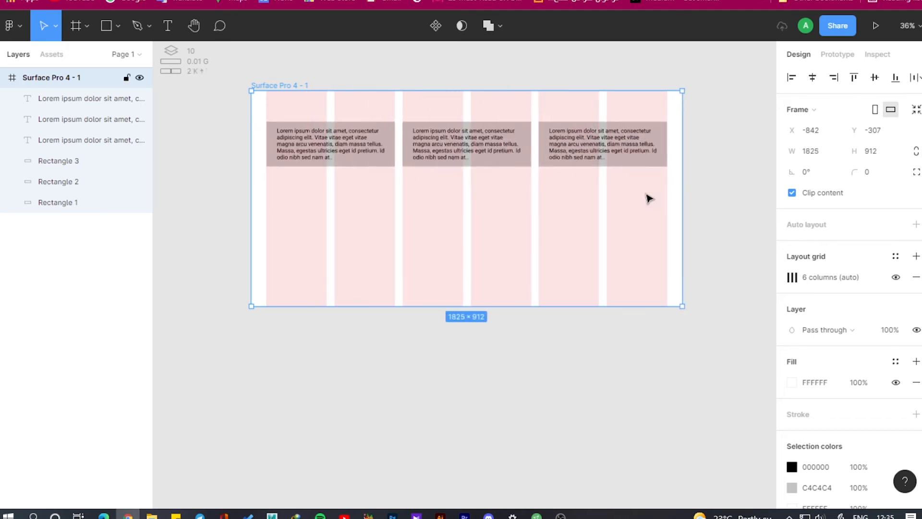
# Group the three text boxes and three rectangles, and convert the group into a frame.
pyautogui.click(87, 99)
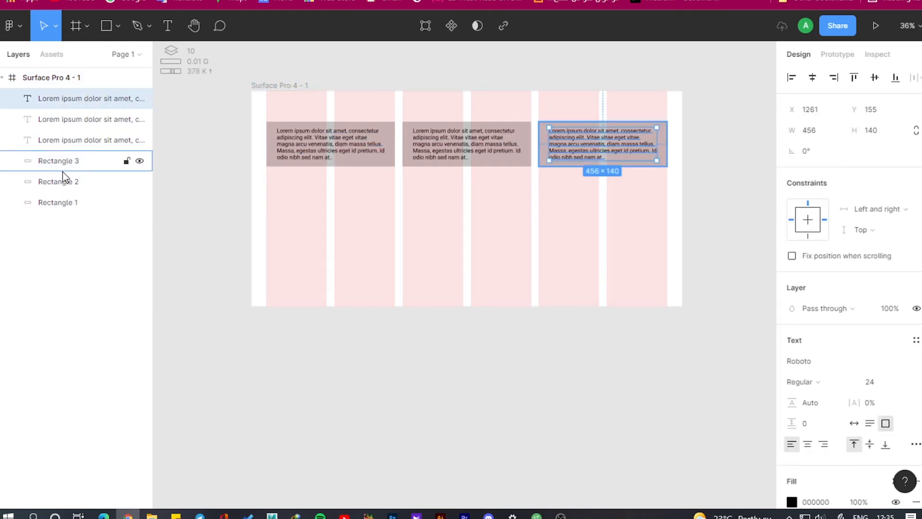
pyautogui.keyDown('shift'); pyautogui.click(56, 206); pyautogui.keyUp('shift')
pyautogui.hotkey('ctrl', 'g')
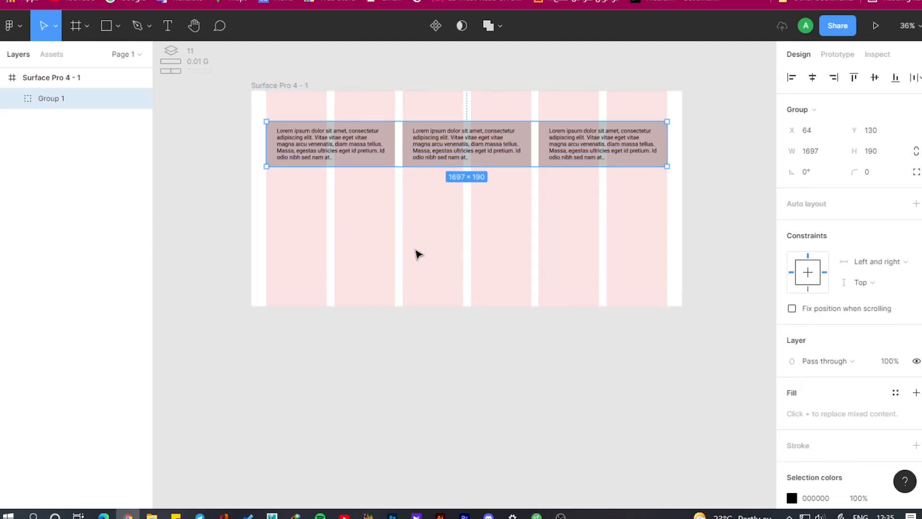
pyautogui.click(880, 106)
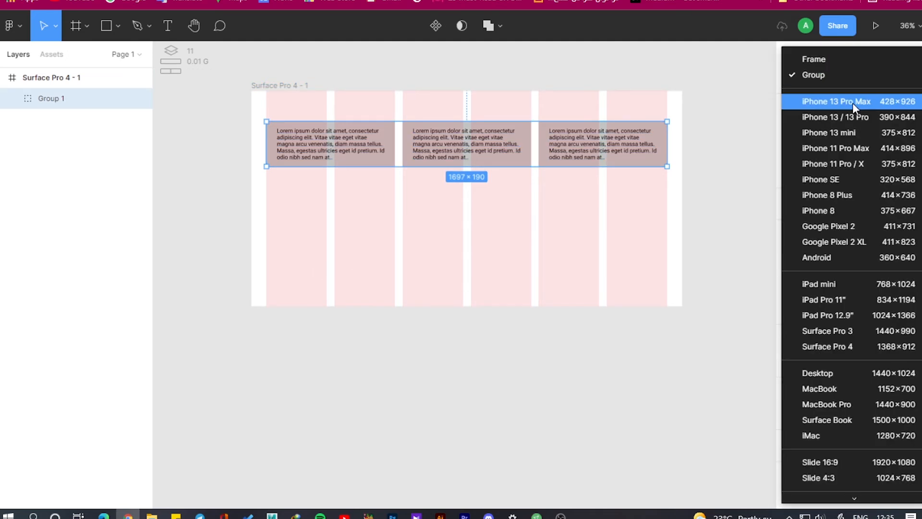
pyautogui.click(812, 58)
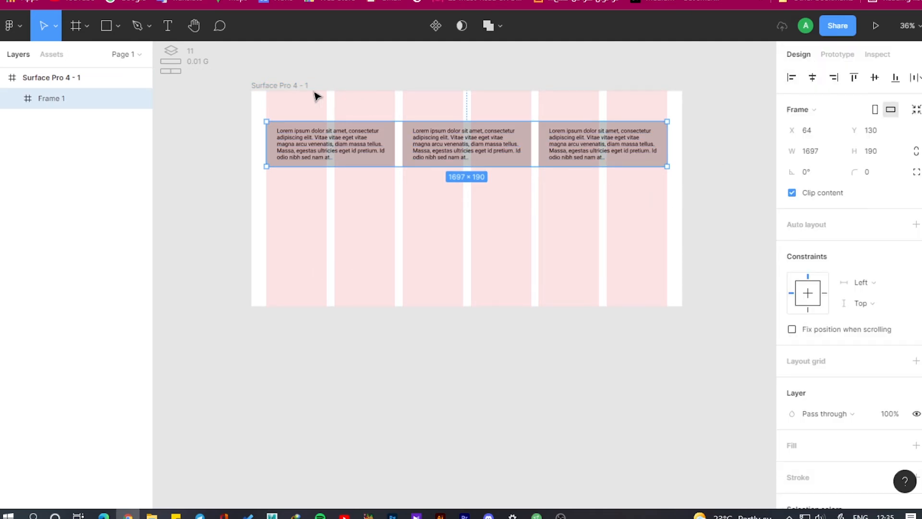
# Widen the outer frame to about 1959 to test how the nested frame responds, and undo the resize.
pyautogui.click(277, 86)
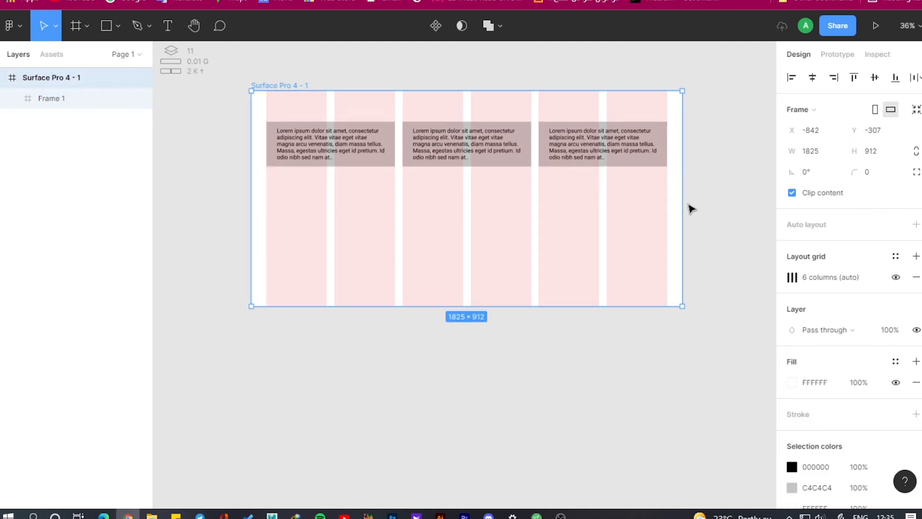
pyautogui.moveTo(660, 202); pyautogui.dragTo(714, 197)
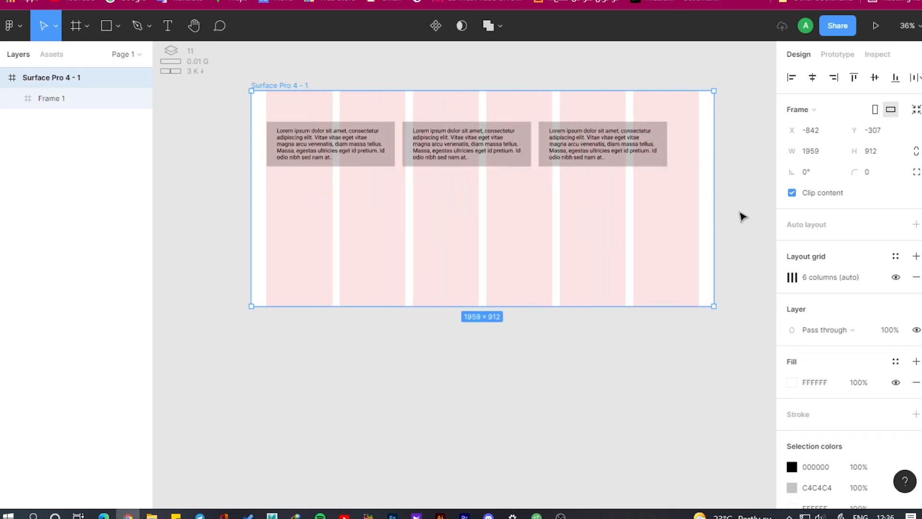
pyautogui.hotkey('ctrl', 'z')
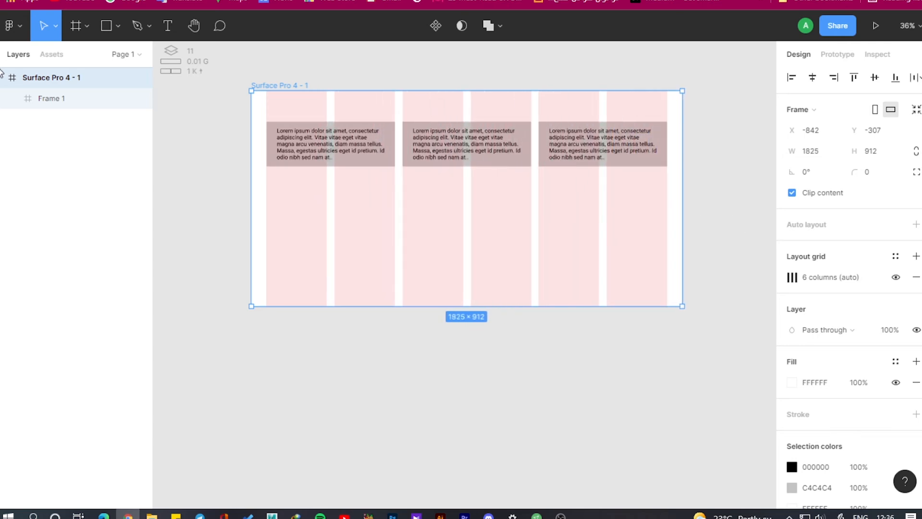
# Set the horizontal constraint of all three texts and three rectangles in the nested frame to Left and right.
pyautogui.click(12, 98)
pyautogui.click(75, 121)
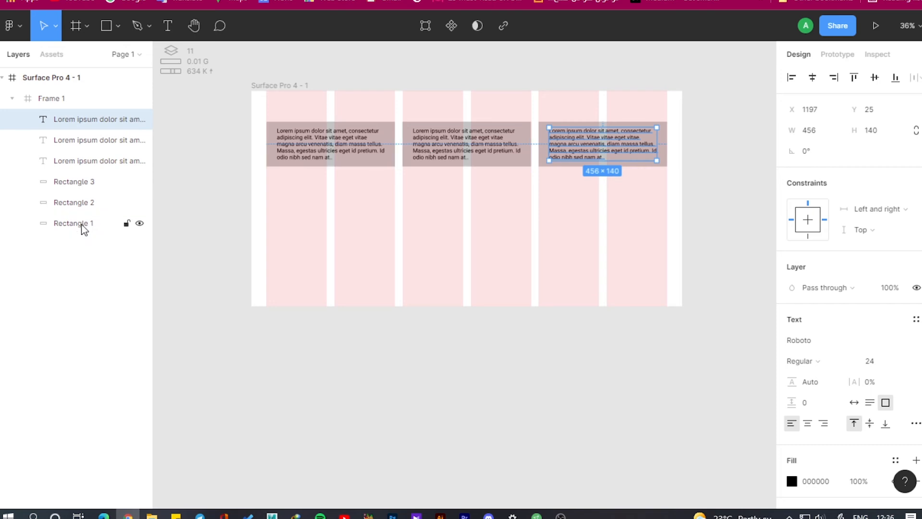
pyautogui.keyDown('shift'); pyautogui.click(82, 224); pyautogui.keyUp('shift')
pyautogui.click(905, 215)
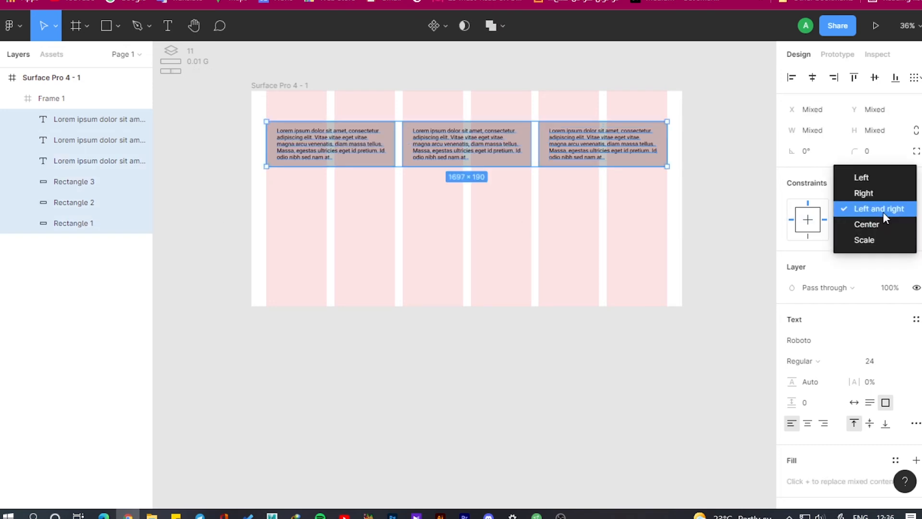
pyautogui.click(883, 212)
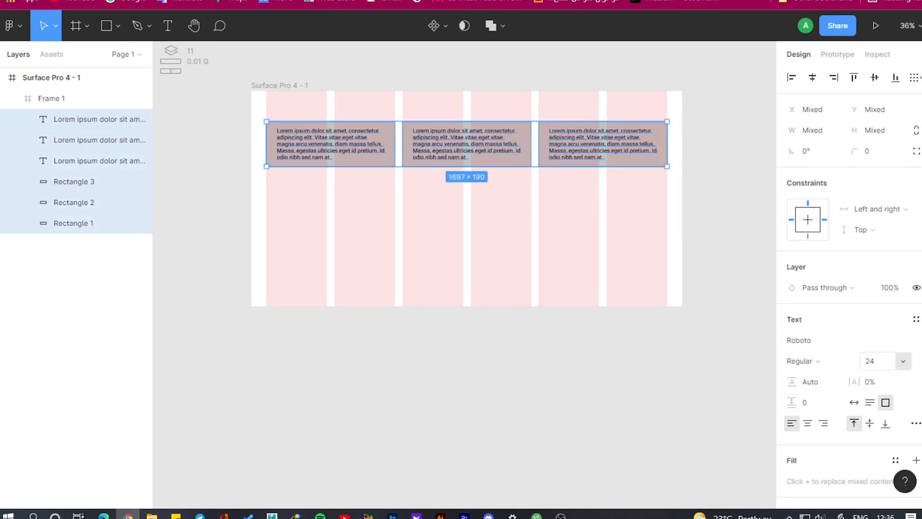
pyautogui.click(546, 403)
# Add a layout grid to the nested frame and switch its type to columns.
pyautogui.click(51, 101)
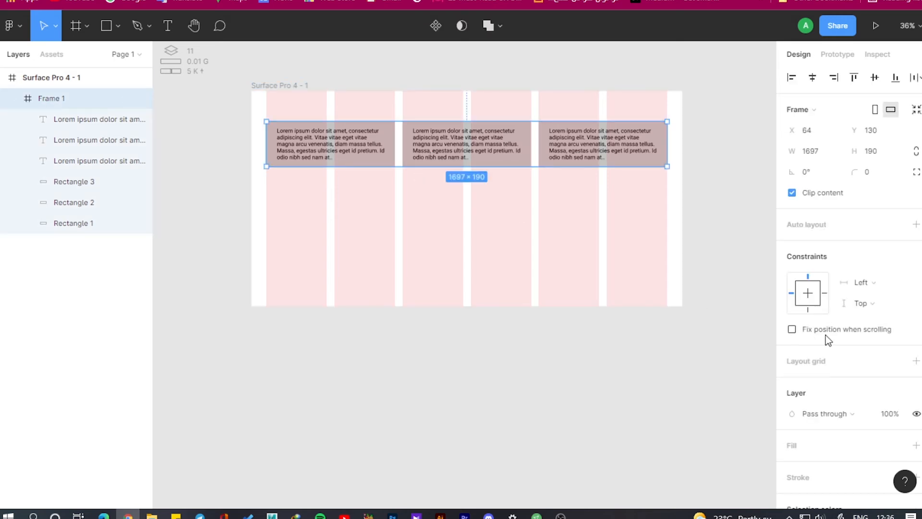
pyautogui.click(916, 361)
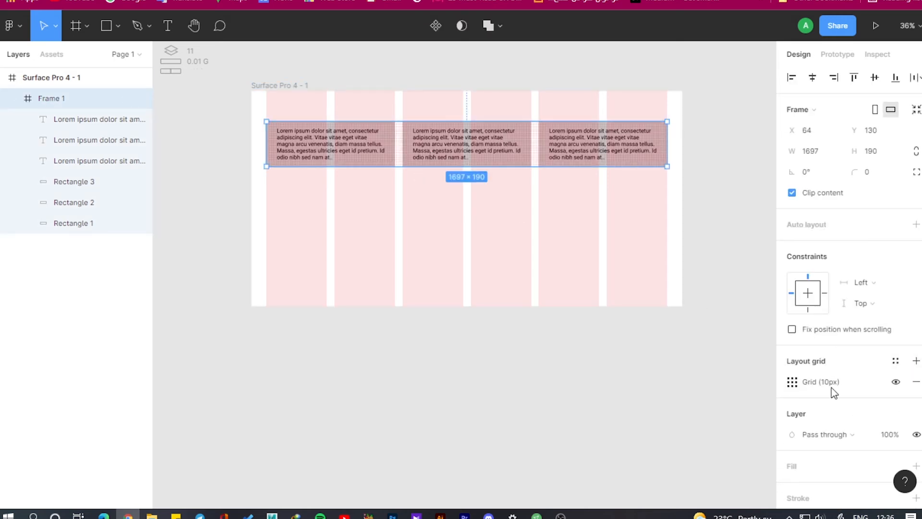
pyautogui.click(792, 380)
pyautogui.click(646, 385)
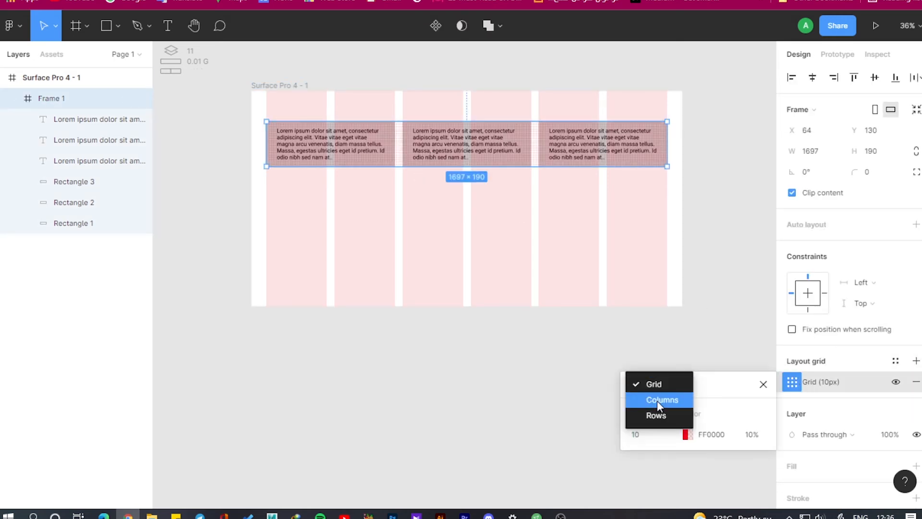
pyautogui.click(657, 400)
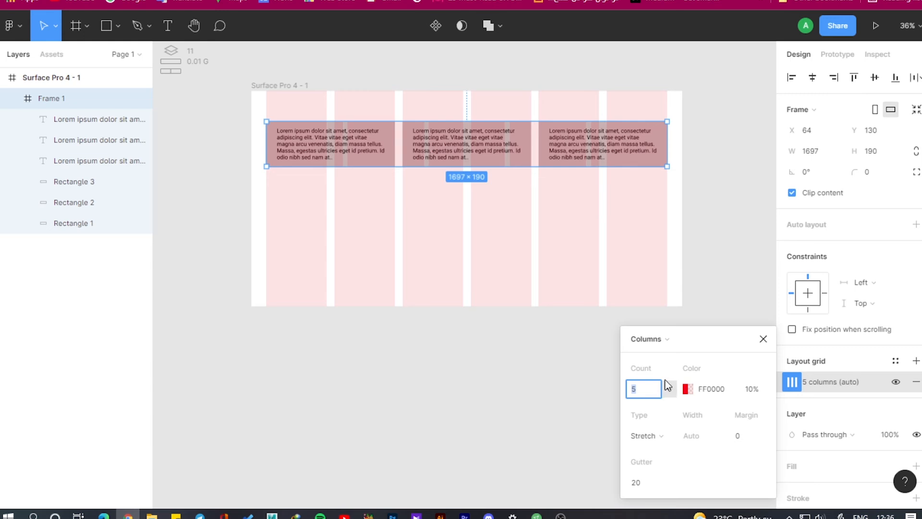
# Set the nested frame's column grid to a margin of 32 and a count of 3.
pyautogui.click(754, 434)
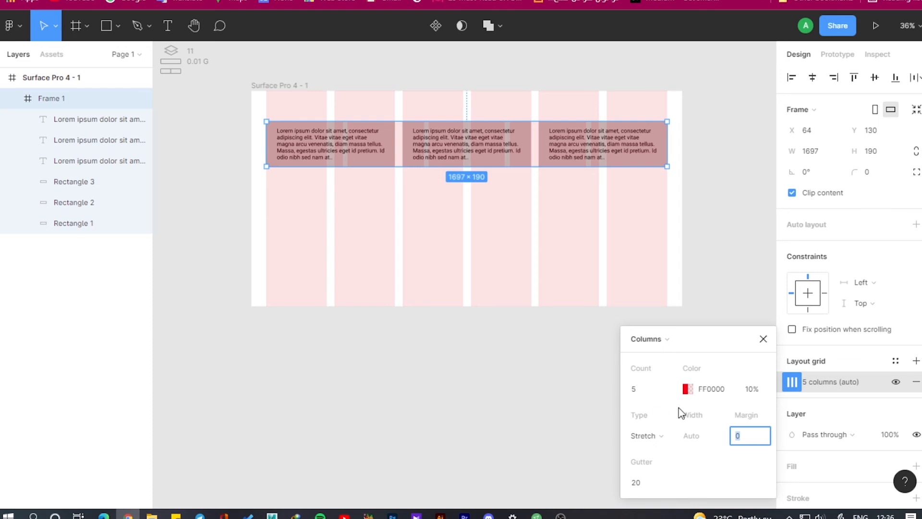
pyautogui.write('32')
pyautogui.click(667, 387)
pyautogui.click(653, 350)
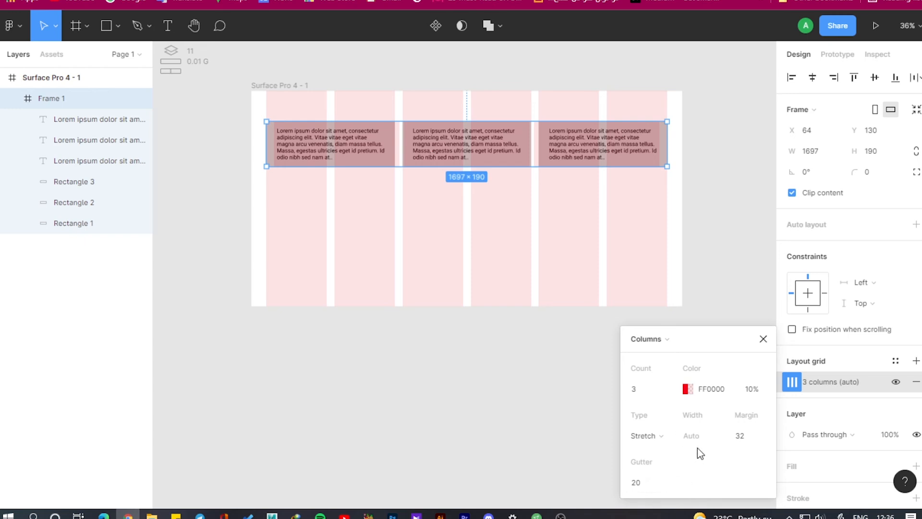
# Set the nested frame's column grid margin to 0 and its gutter to 32.
pyautogui.click(750, 436)
pyautogui.write('0')
pyautogui.click(647, 485)
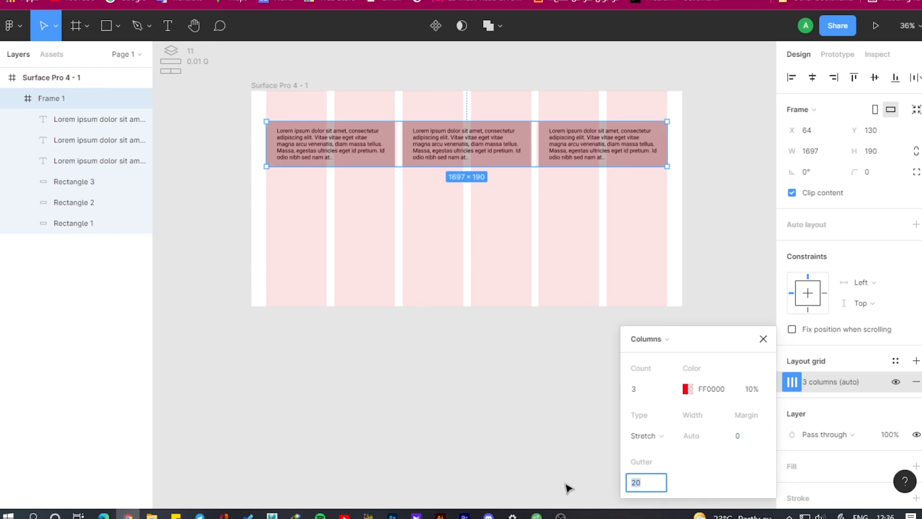
pyautogui.write('32')
pyautogui.press('Return')
pyautogui.click(534, 439)
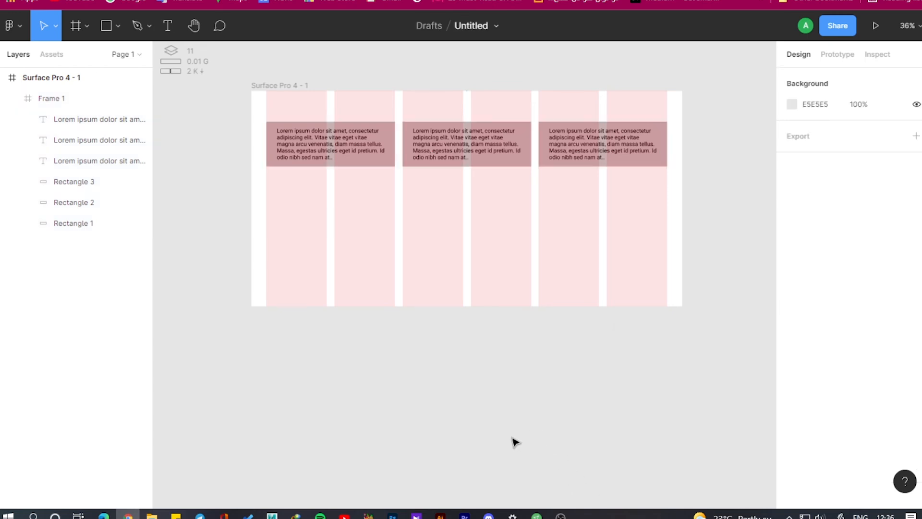
# Resize the outer frame's width to test how the nested frame and its column grid respond, and undo the narrowing.
pyautogui.click(277, 85)
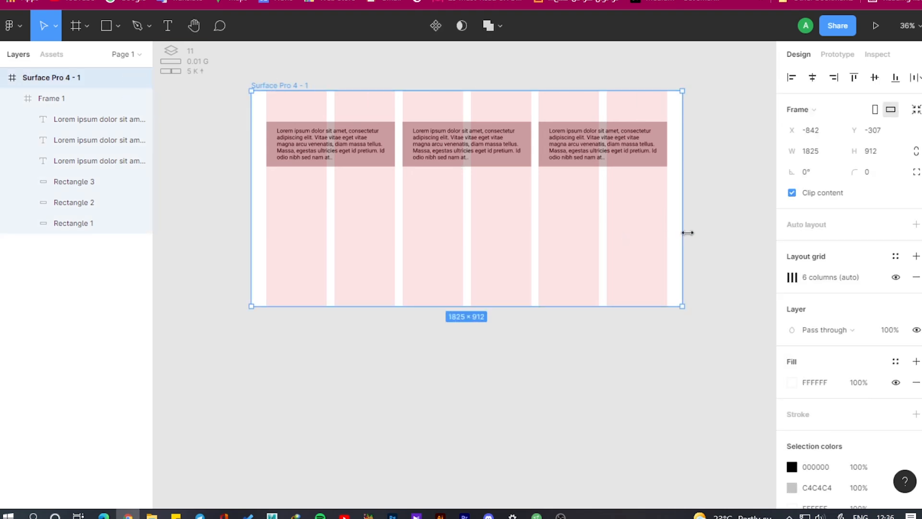
pyautogui.moveTo(681, 227)
pyautogui.mouseDown()
pyautogui.moveTo(620, 226)
pyautogui.moveTo(682, 224)
pyautogui.mouseUp()
pyautogui.click(324, 80)
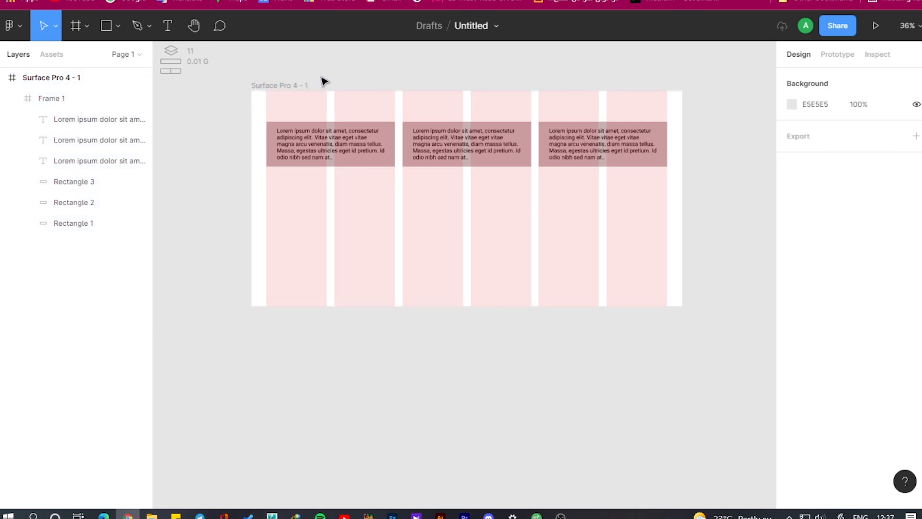
pyautogui.click(283, 87)
pyautogui.moveTo(686, 183); pyautogui.dragTo(651, 180)
pyautogui.hotkey('ctrl', 'z')
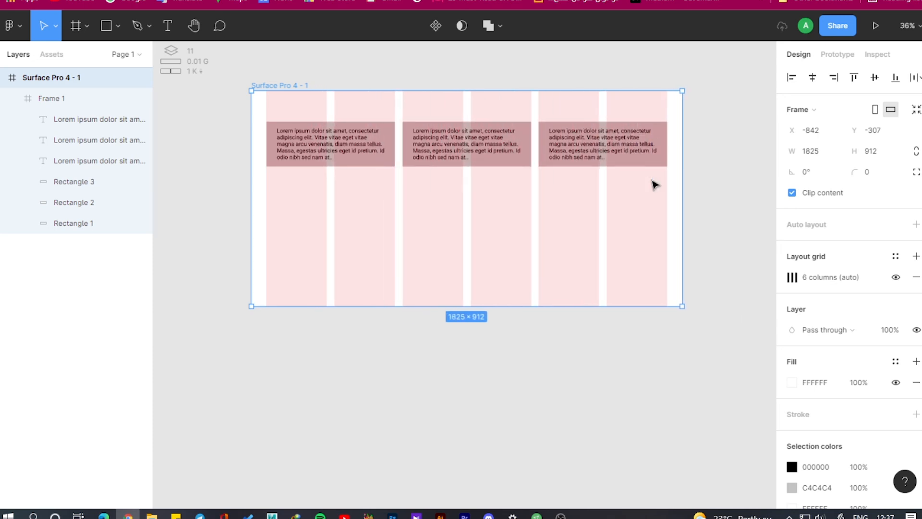
# Set the nested frame's horizontal constraint to Left and right, and test it by resizing the outer frame's width.
pyautogui.click(627, 159)
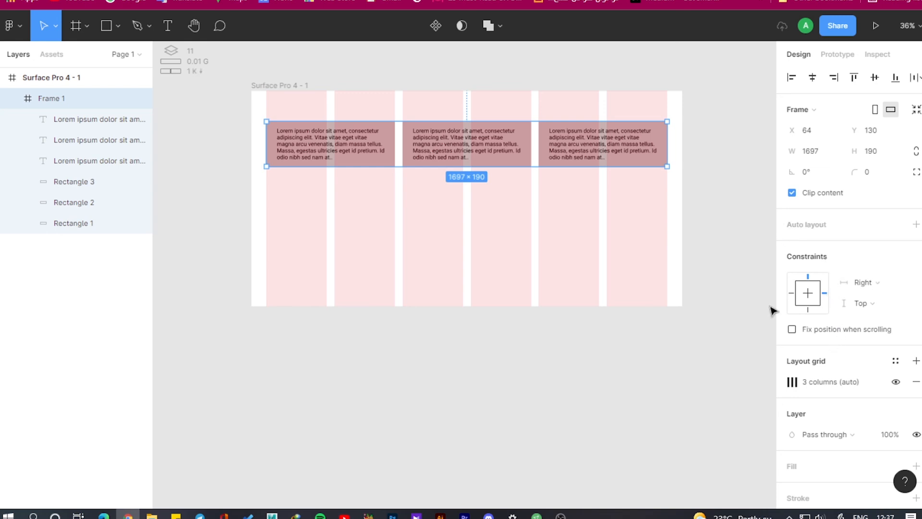
pyautogui.keyDown('shift'); pyautogui.click(792, 294); pyautogui.keyUp('shift')
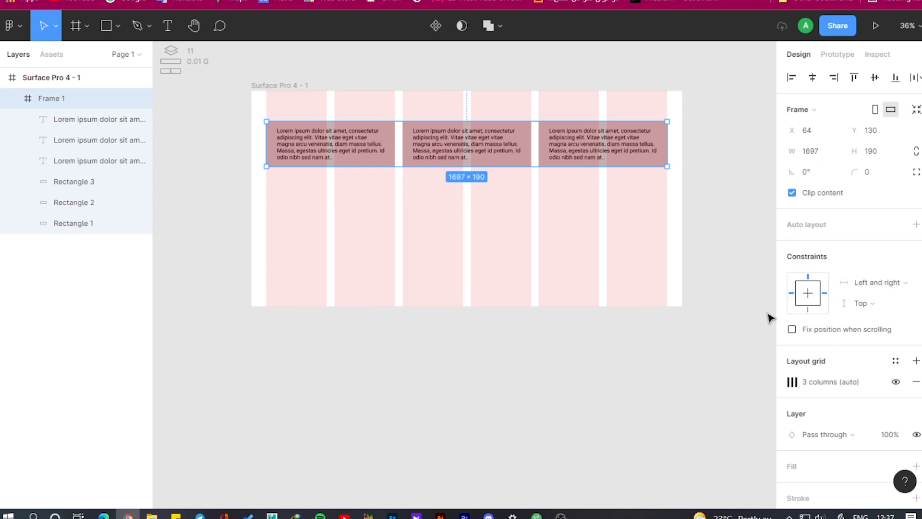
pyautogui.click(274, 85)
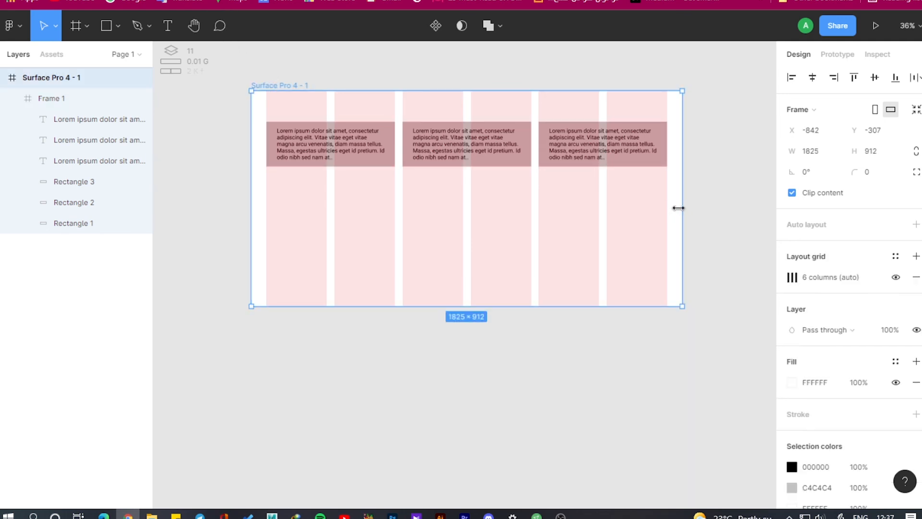
pyautogui.moveTo(678, 208)
pyautogui.mouseDown()
pyautogui.moveTo(493, 195)
pyautogui.moveTo(460, 198)
pyautogui.moveTo(665, 204)
pyautogui.moveTo(453, 218)
pyautogui.moveTo(684, 214)
pyautogui.mouseUp()
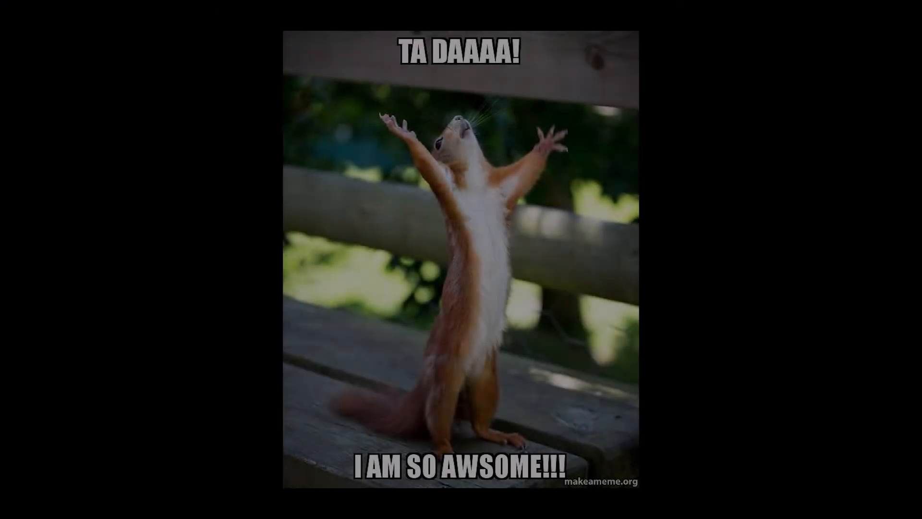